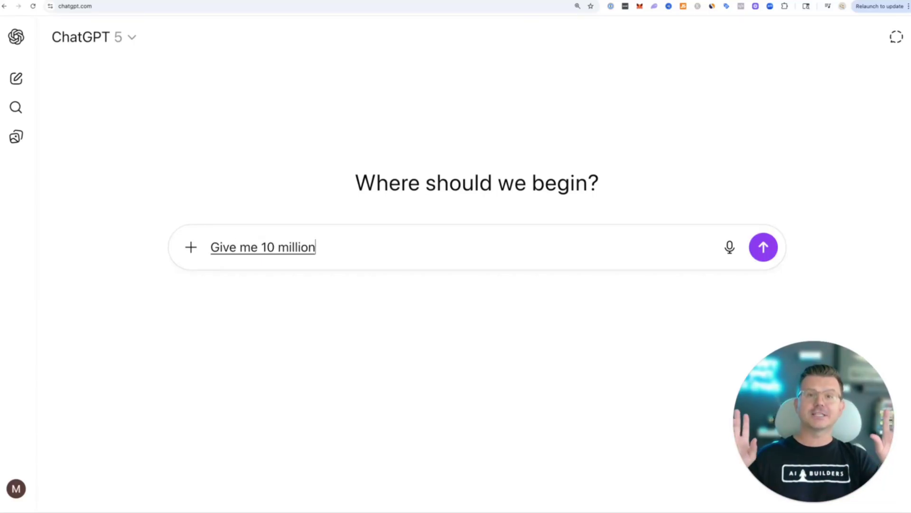
- Send the ChatGPT prompt 'Give me $10 million sass ideas', discarding a drafted follow-up message
click(262, 247)
text($)
key(End)
text(sass ideas)
key(Return)
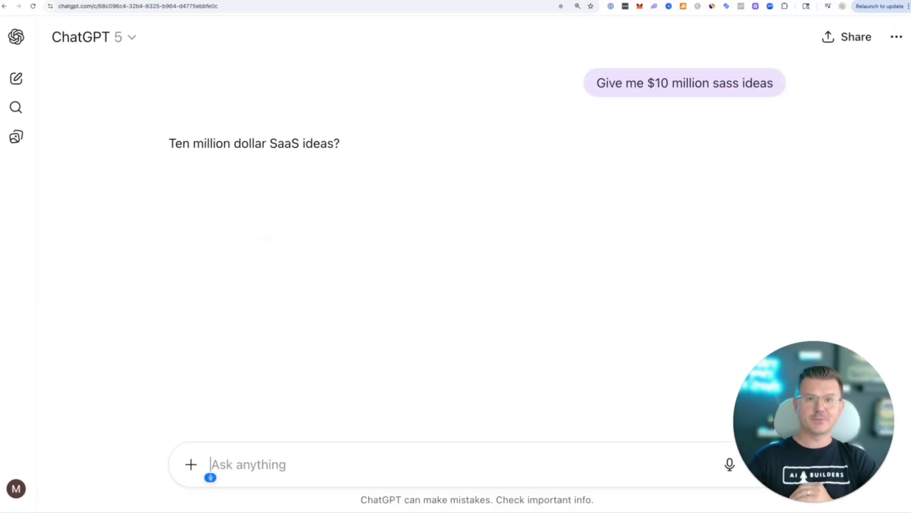
text(Have you done this before?)
key(BackSpace)
text(I know you have)
key(BackSpace)
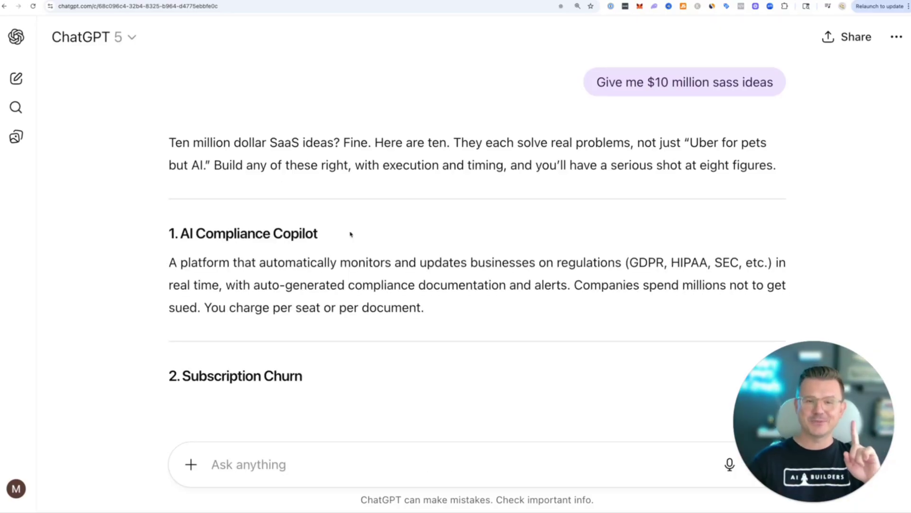
- Read through the ten SaaS ideas, including the AI Course Builder heading, then switch to GummySearch
scroll(491, 229, down, 5)
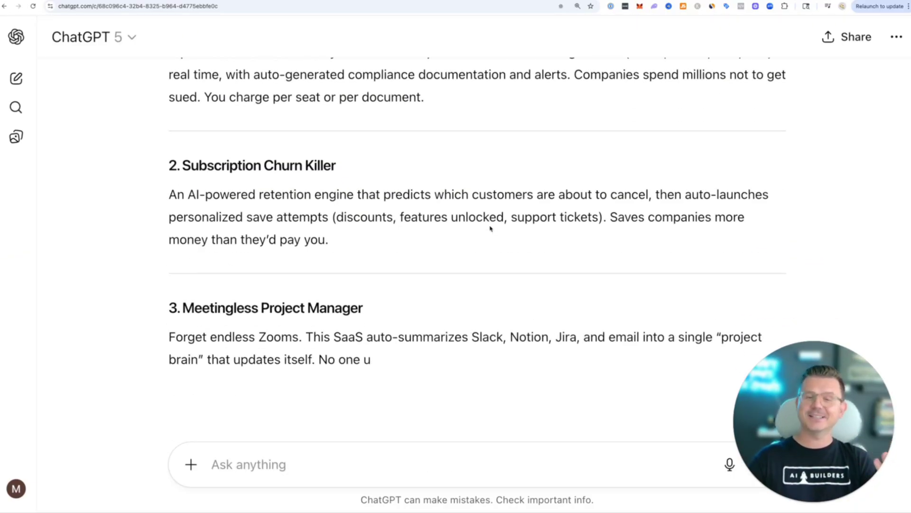
scroll(490, 229, down, 5)
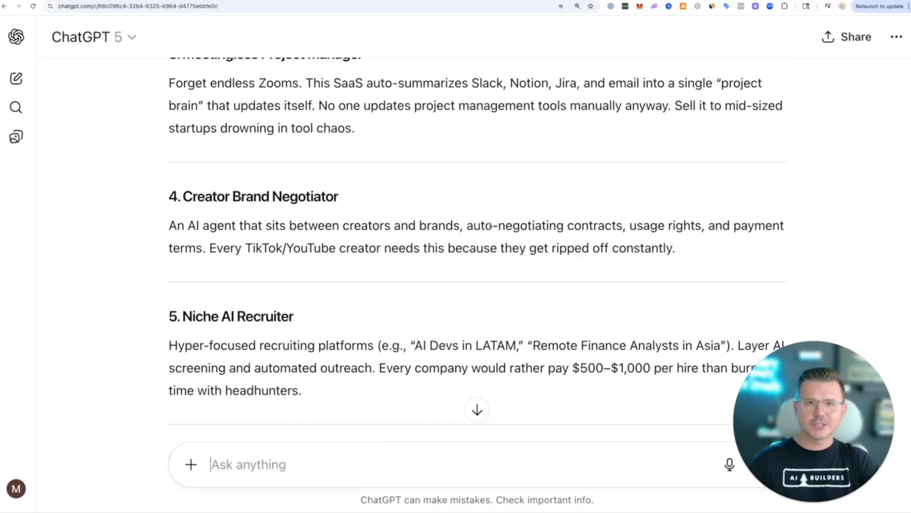
scroll(486, 219, down, 7)
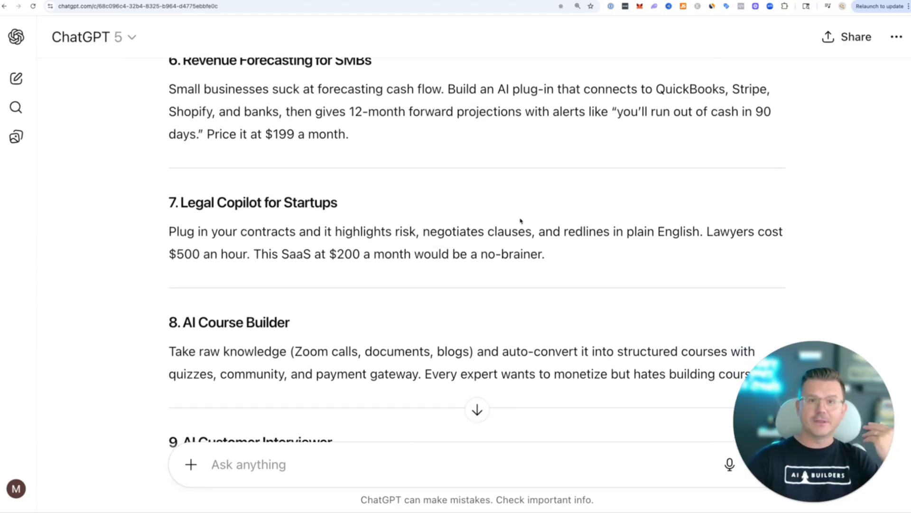
scroll(521, 220, down, 6)
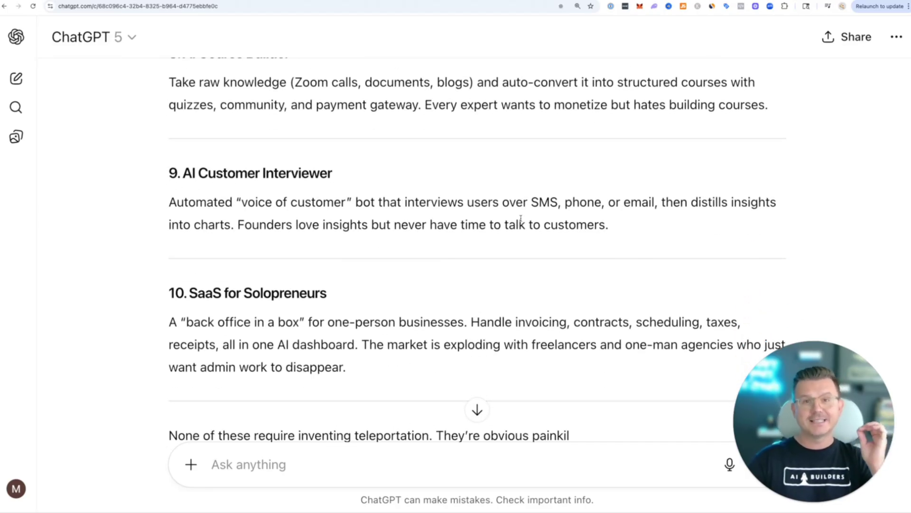
scroll(522, 221, down, 4)
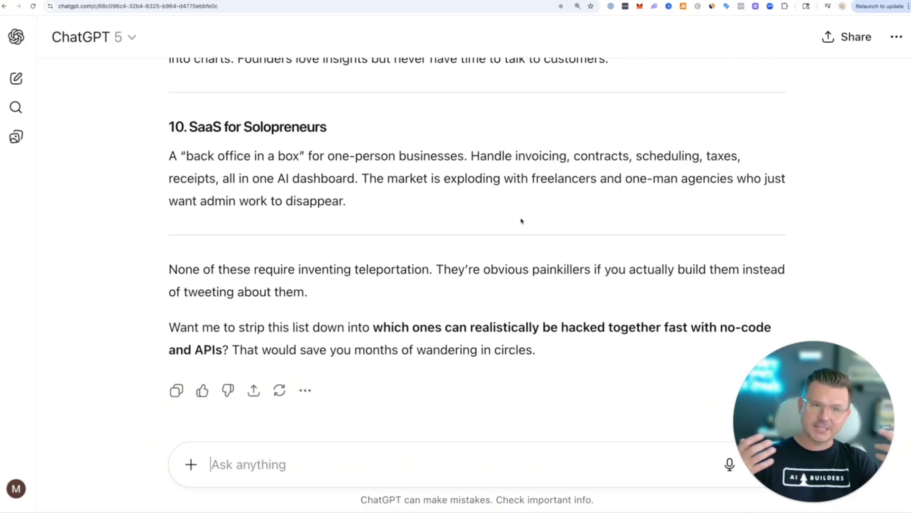
scroll(508, 192, up, 1)
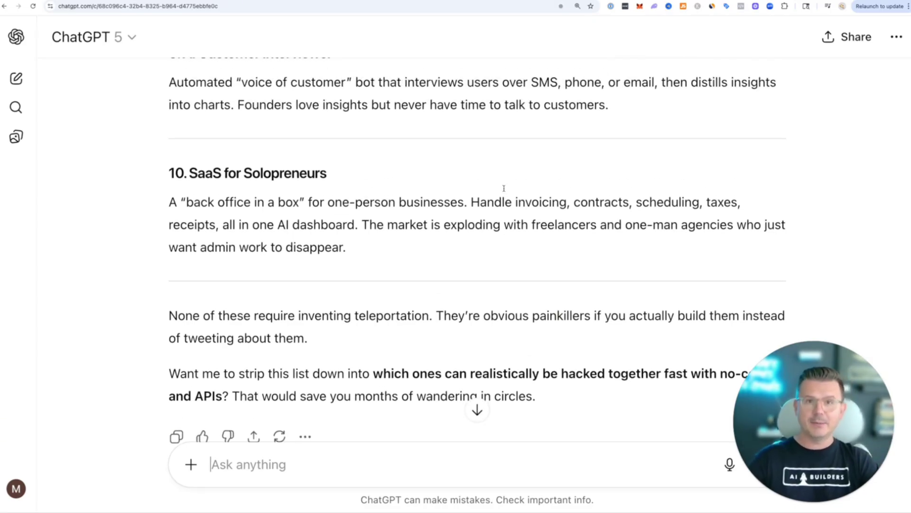
drag(186, 173, 340, 175)
scroll(544, 218, up, 6)
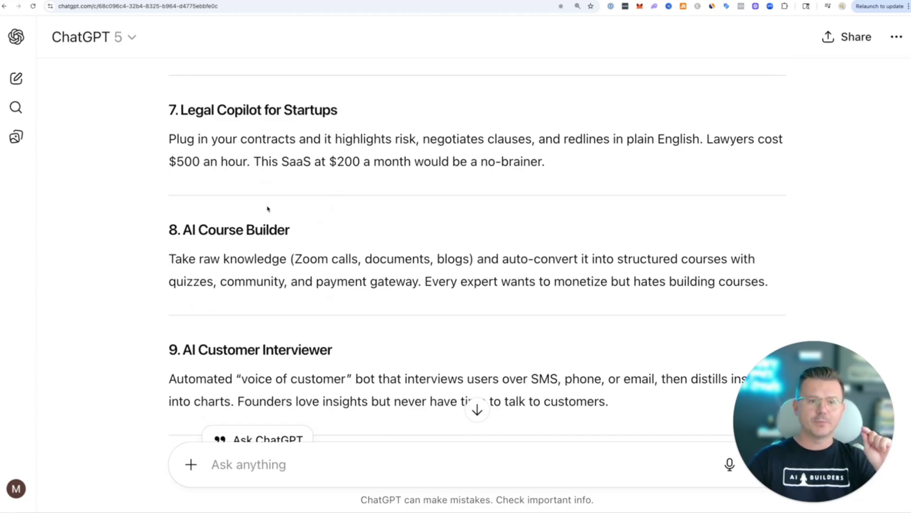
drag(184, 230, 291, 230)
click(434, 234)
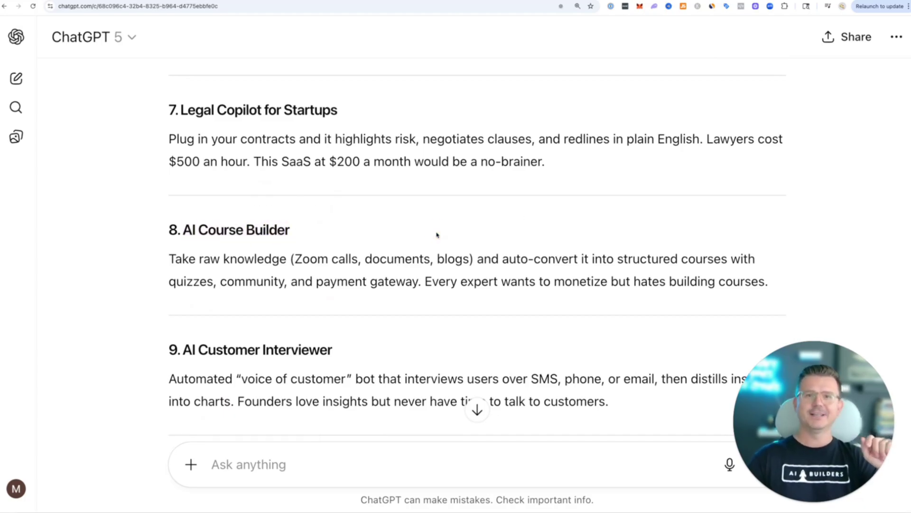
scroll(437, 235, up, 15)
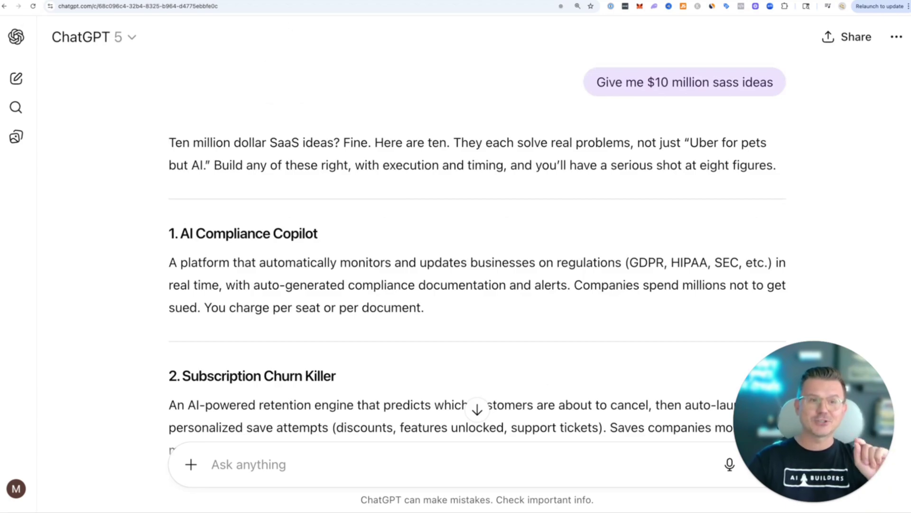
key(ctrl+Tab)
- Open the New Audience – Select Subreddits dialog from the GummySearch Audiences page
click(467, 404)
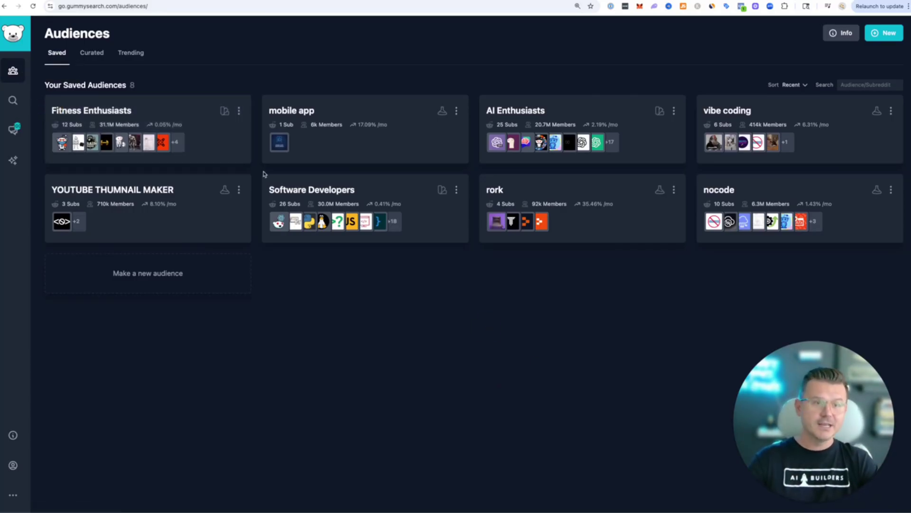
click(884, 33)
key(Escape)
click(273, 233)
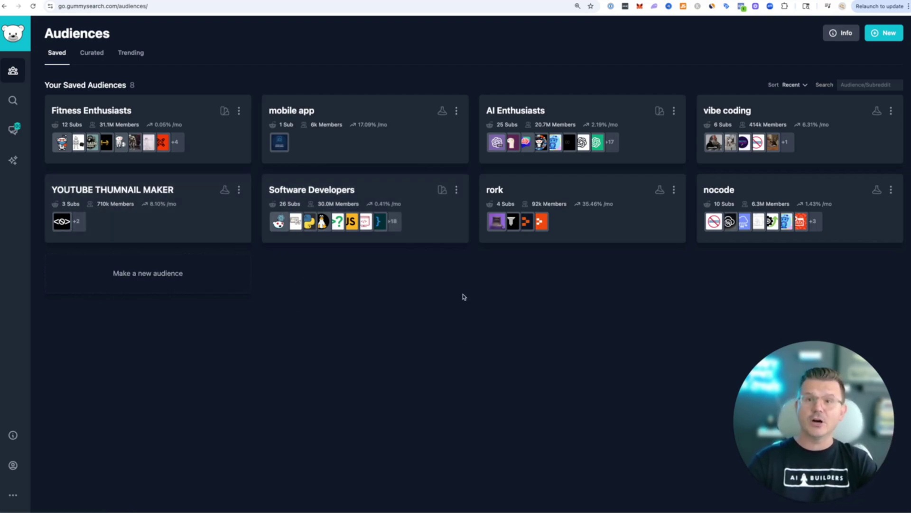
click(884, 33)
- Name the audience 'app developement', search matching subreddits, and select r/AppDevelopers (27k members)
click(293, 186)
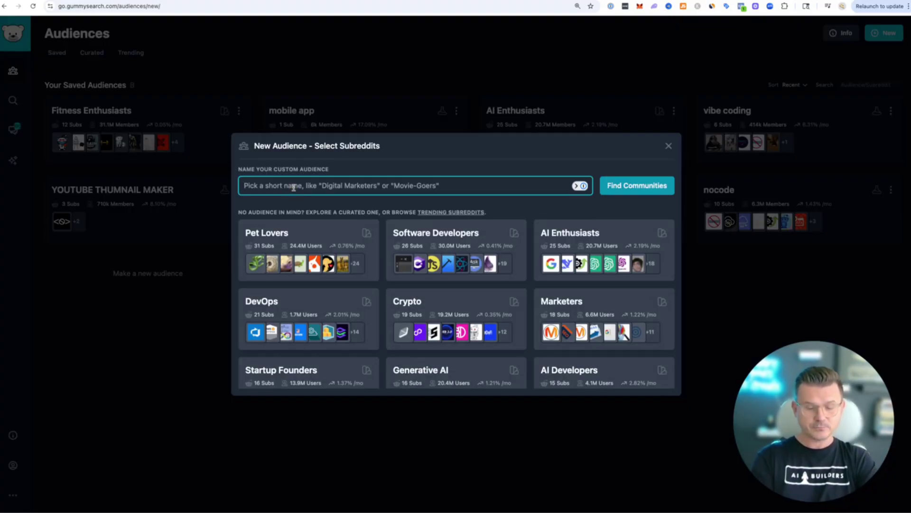
text(app developemn)
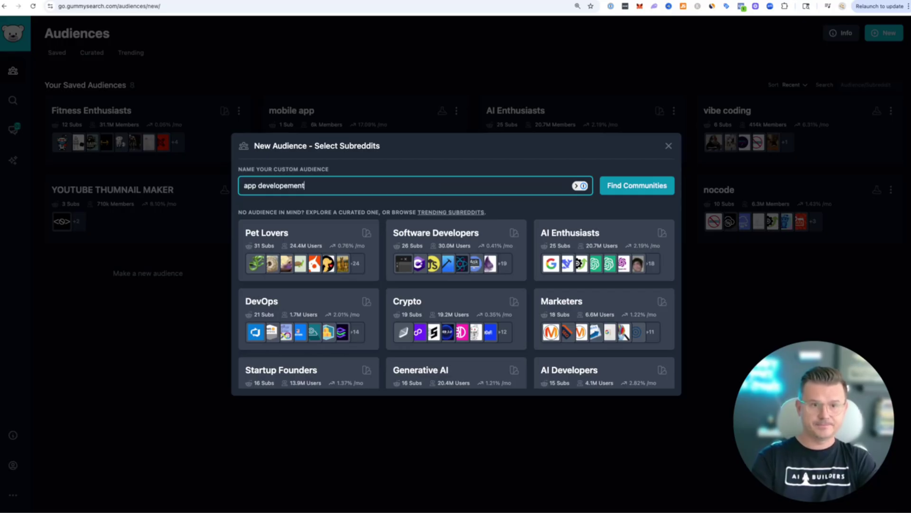
key(Return)
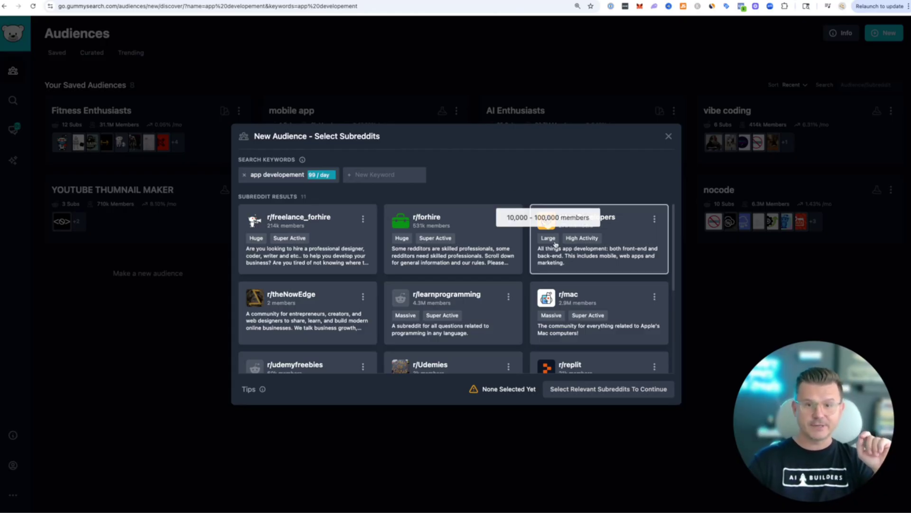
mouse_move(545, 241)
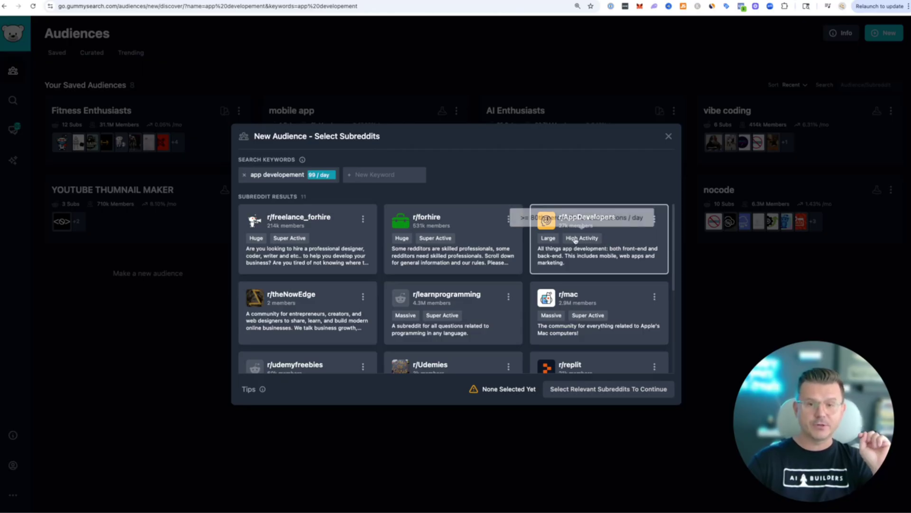
click(613, 256)
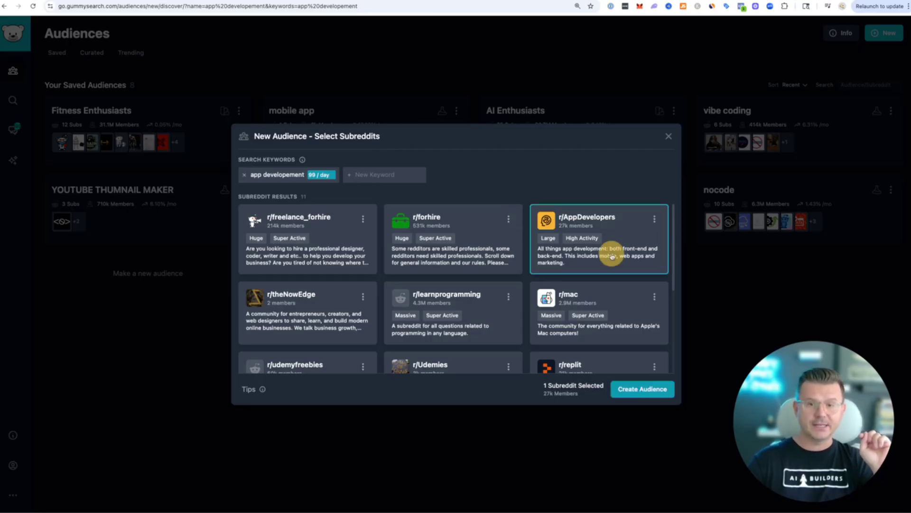
- Create the app developement audience and open its Solution Requests theme with 61 requests
click(643, 389)
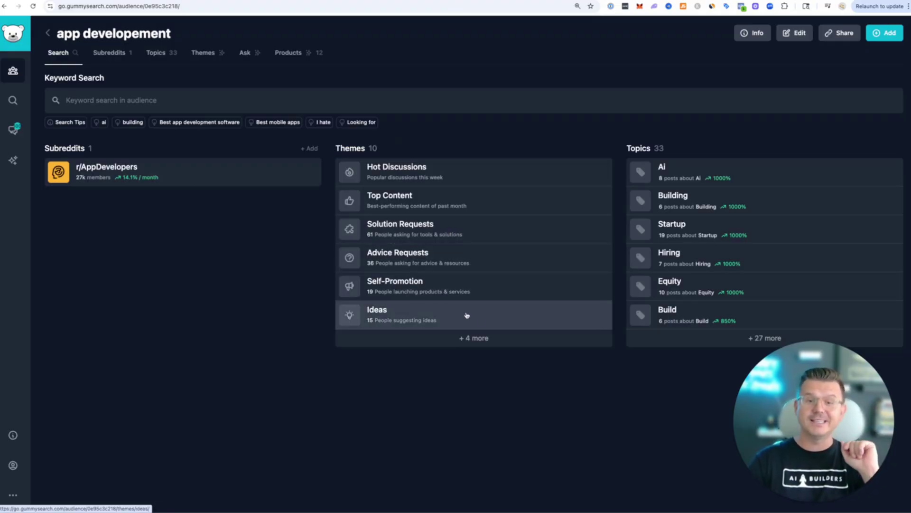
click(480, 337)
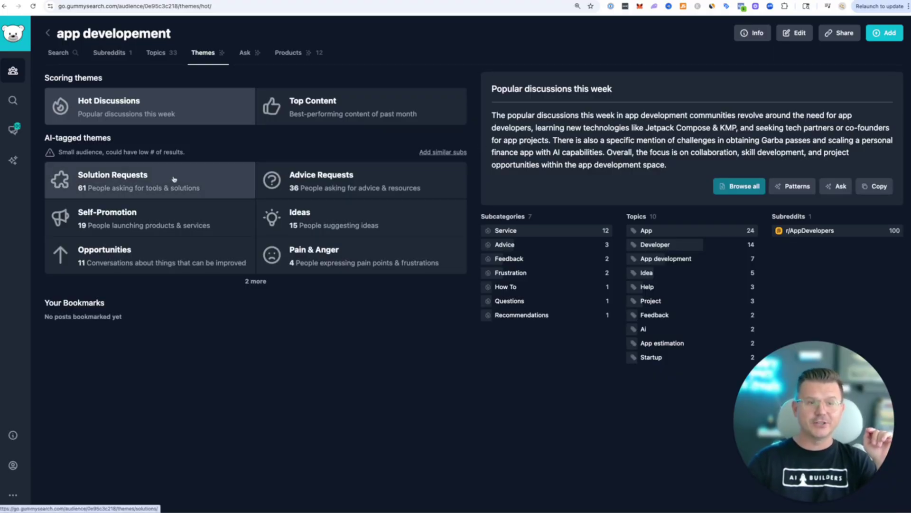
click(113, 178)
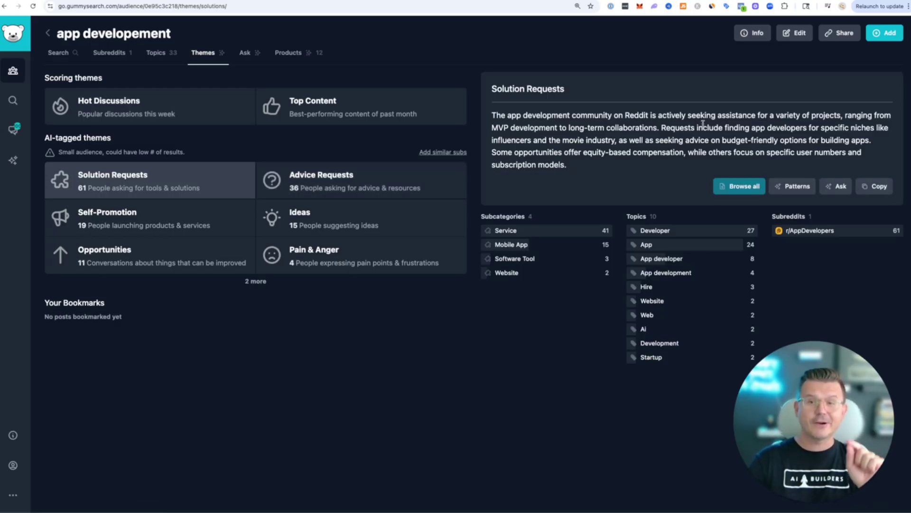
- Browse the Mobile App solution requests, then list the requests about the Developer topic
click(506, 246)
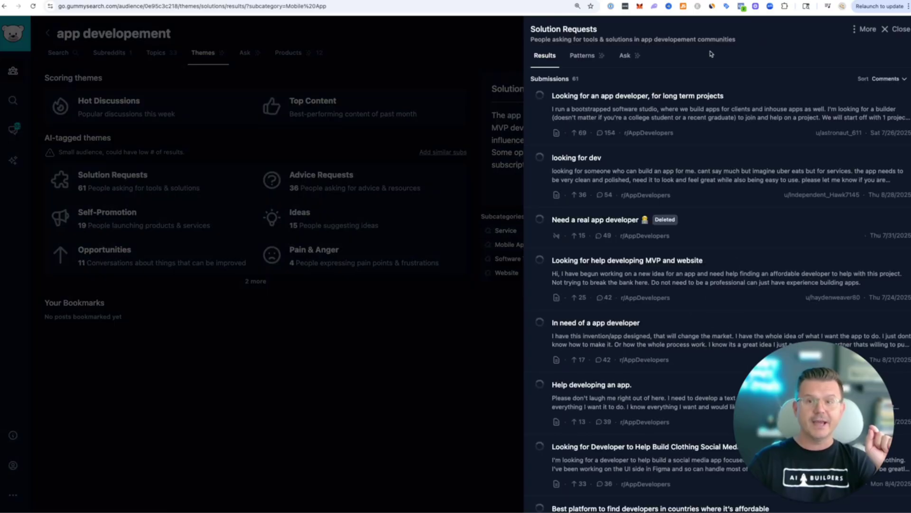
scroll(715, 344, down, 8)
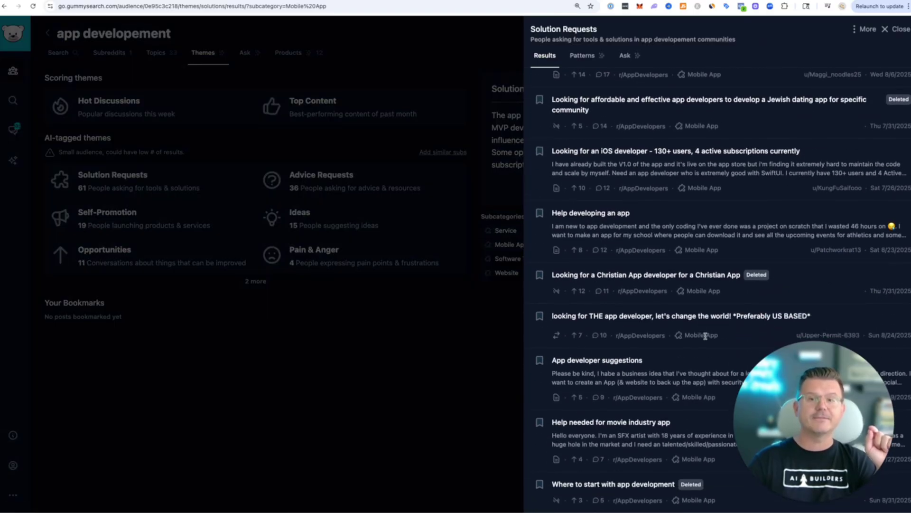
scroll(708, 337, up, 8)
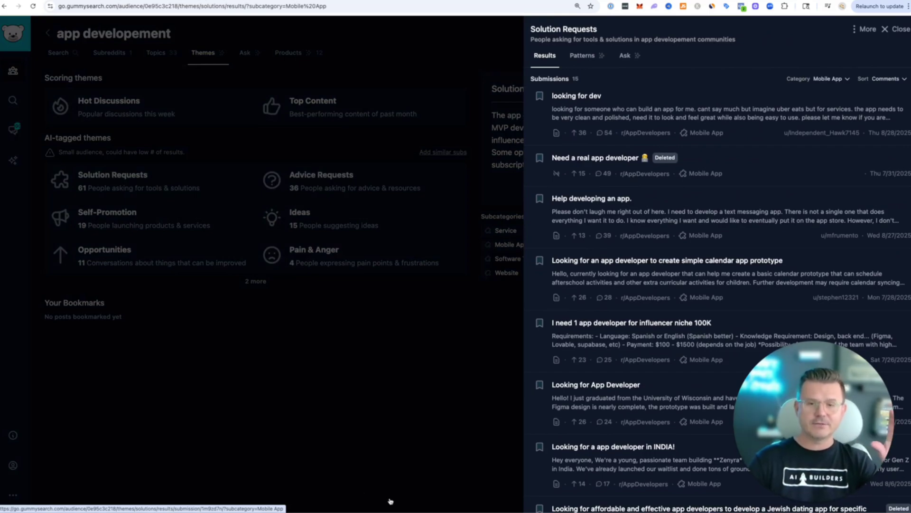
click(410, 295)
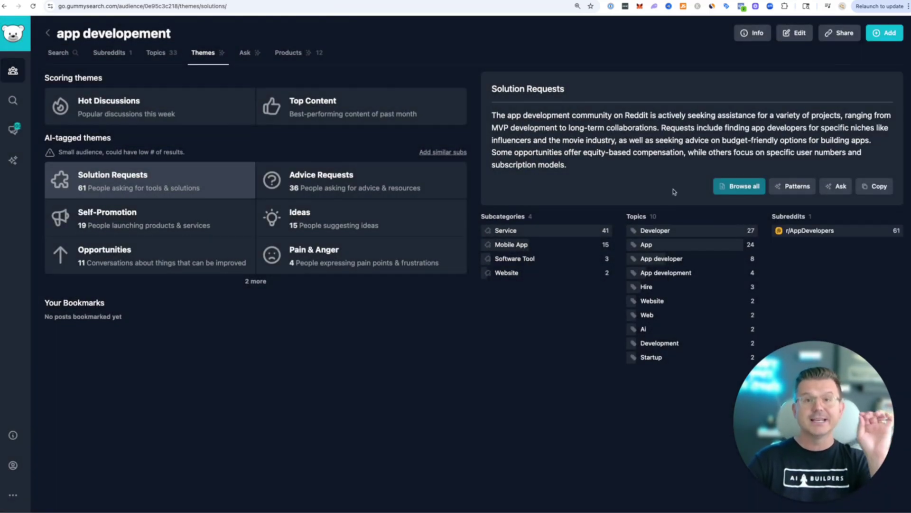
click(678, 230)
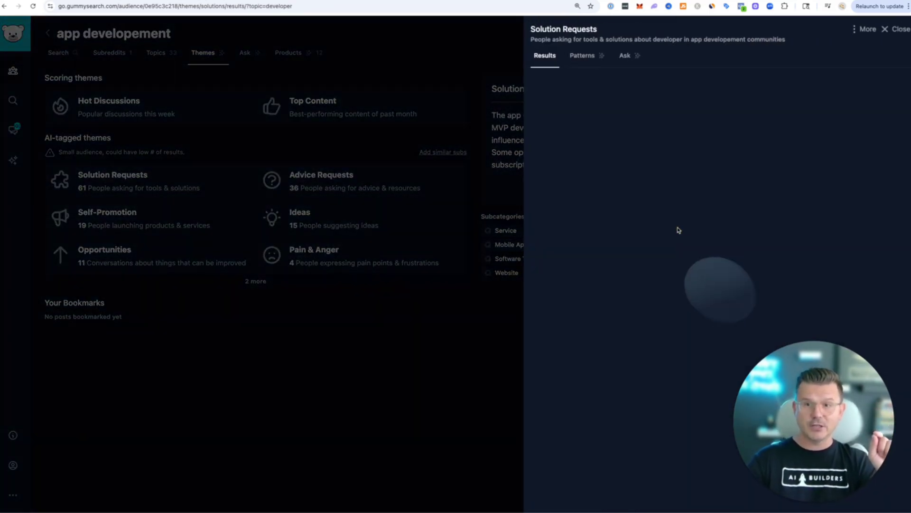
- Summarize the 61 Solution Requests into 8 patterns, then move to the Ask view
click(583, 56)
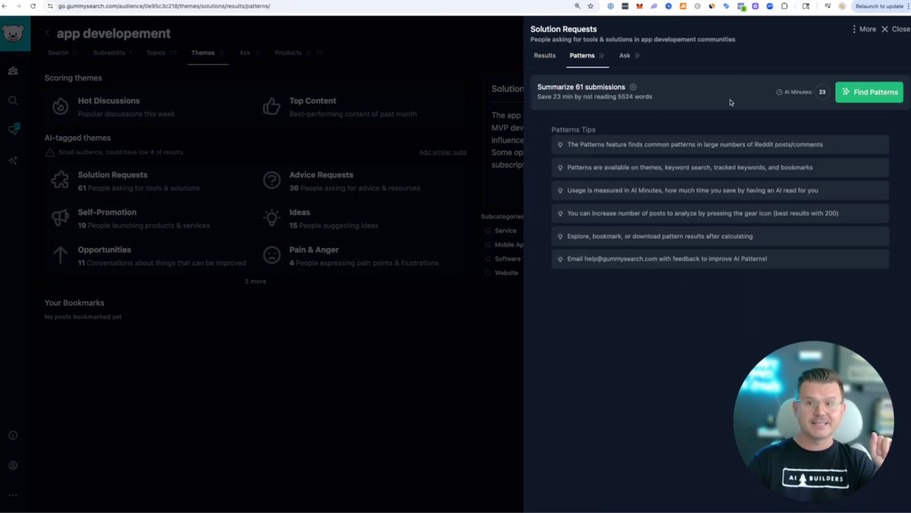
click(862, 93)
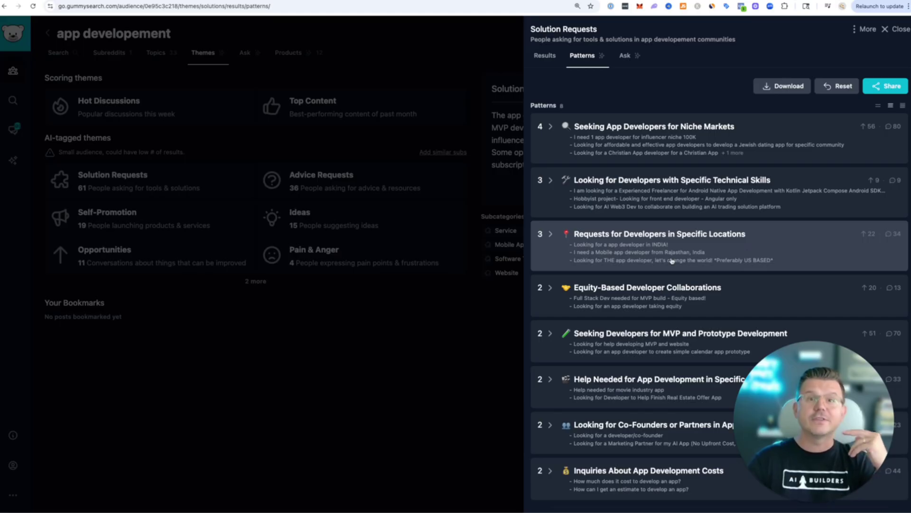
click(626, 56)
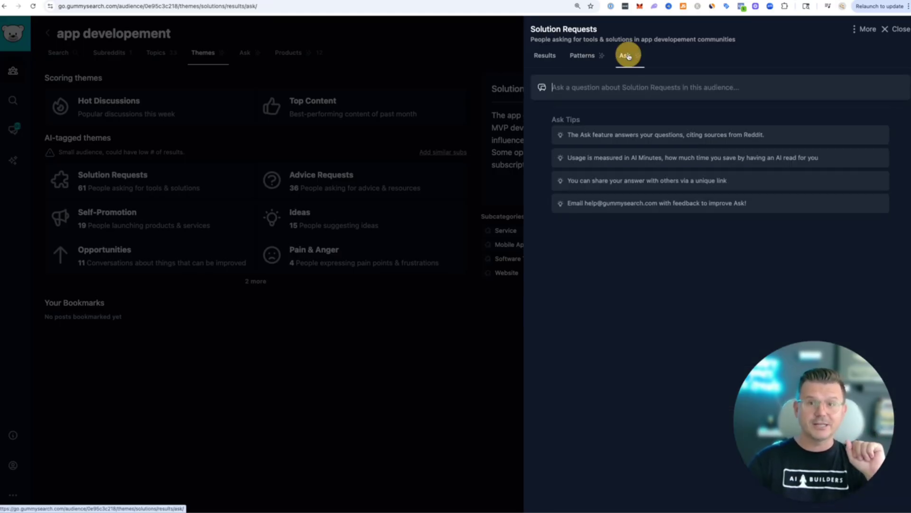
- Ask the 61 Solution Requests about 'nocode', review the answer and cited posts, then close the panel
click(602, 89)
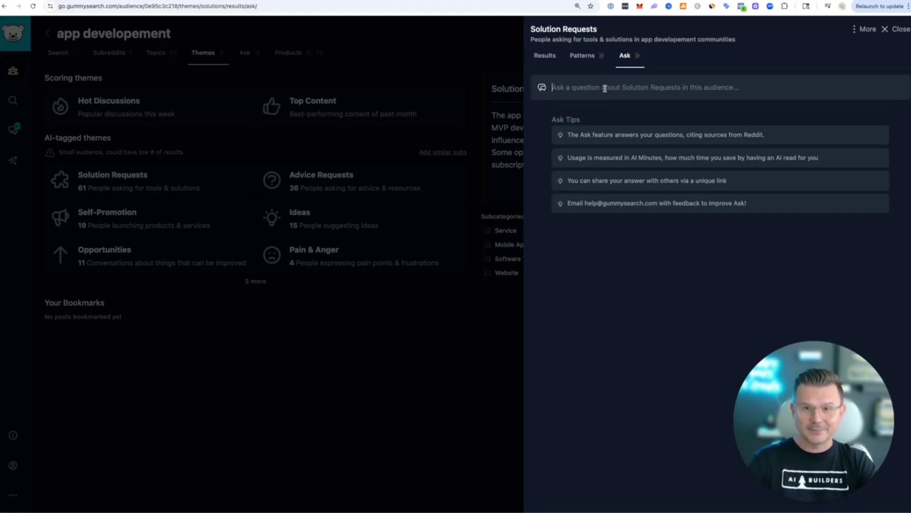
click(620, 85)
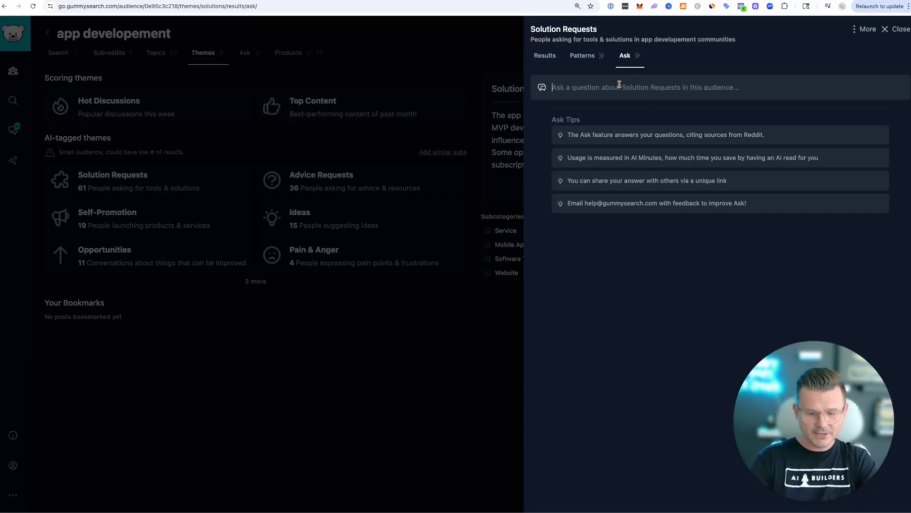
text(nocode)
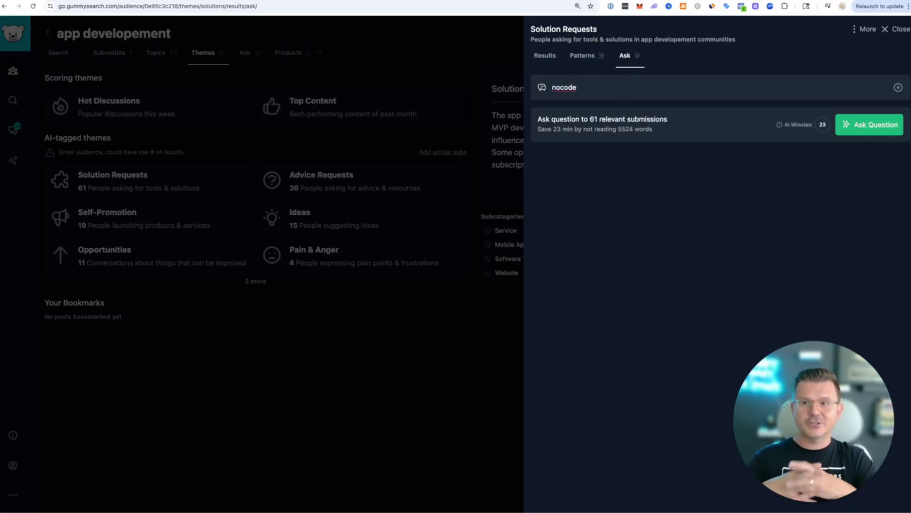
click(866, 125)
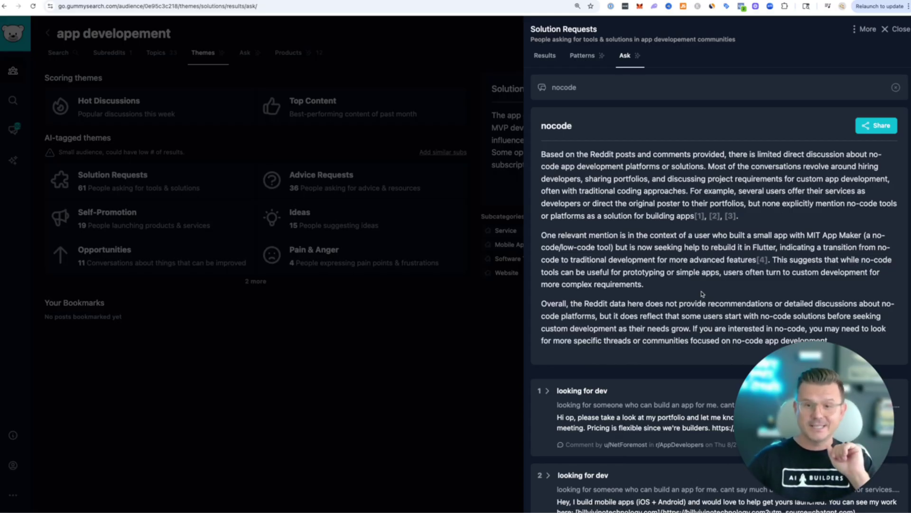
scroll(702, 293, down, 4)
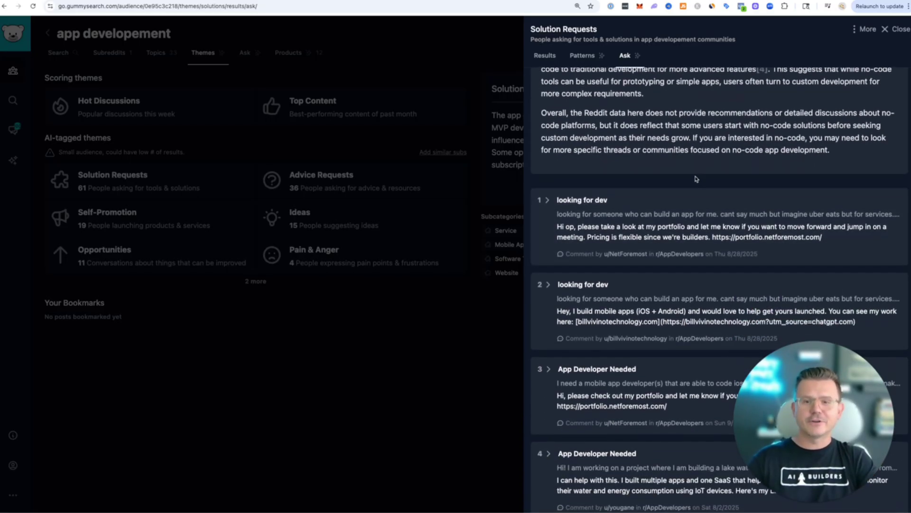
scroll(681, 223, down, 3)
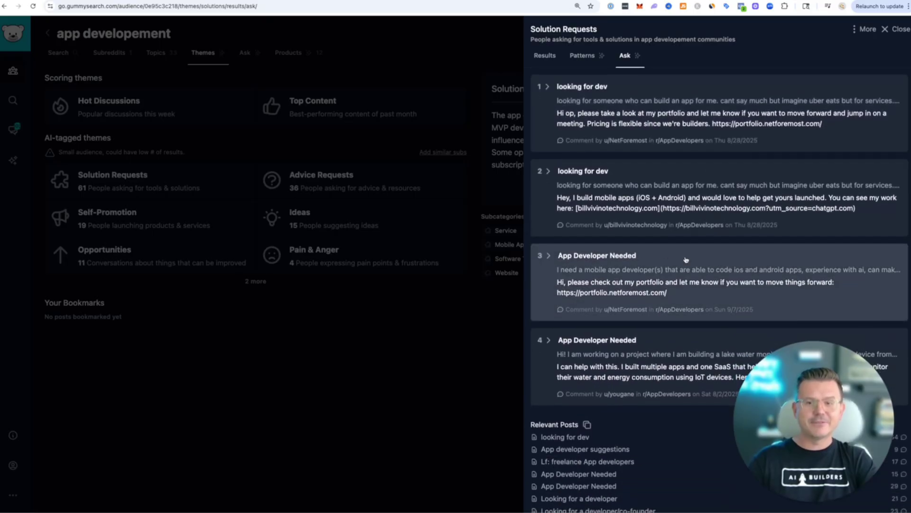
scroll(825, 265, down, 1)
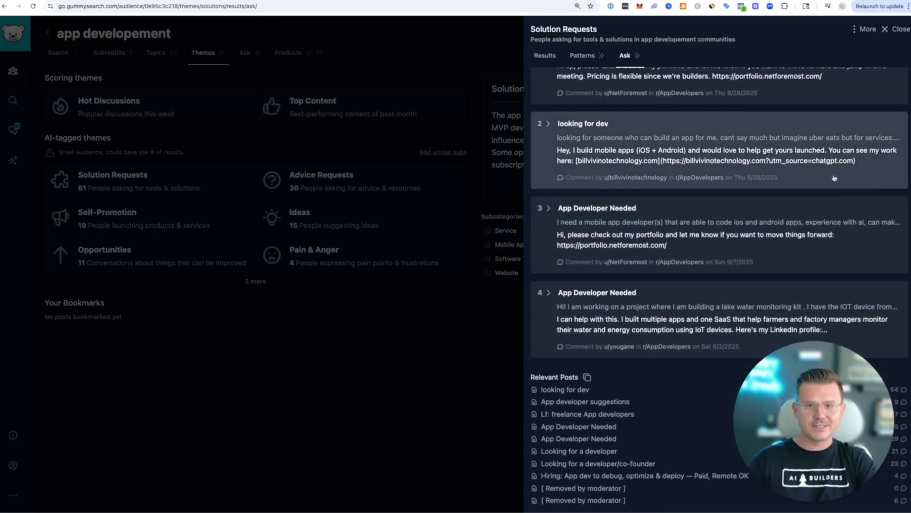
scroll(747, 160, up, 5)
click(901, 29)
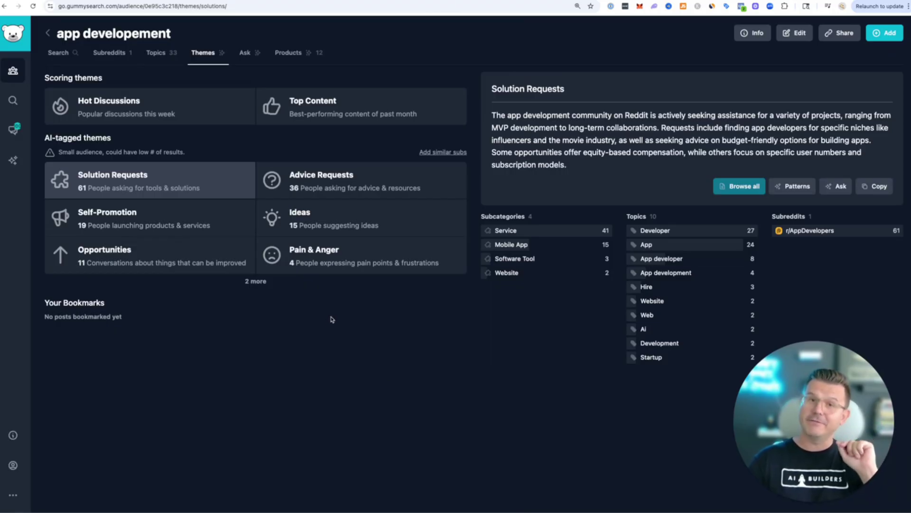
- View the Pain & Anger theme, then go back and open the Fitness Enthusiasts audience
click(324, 260)
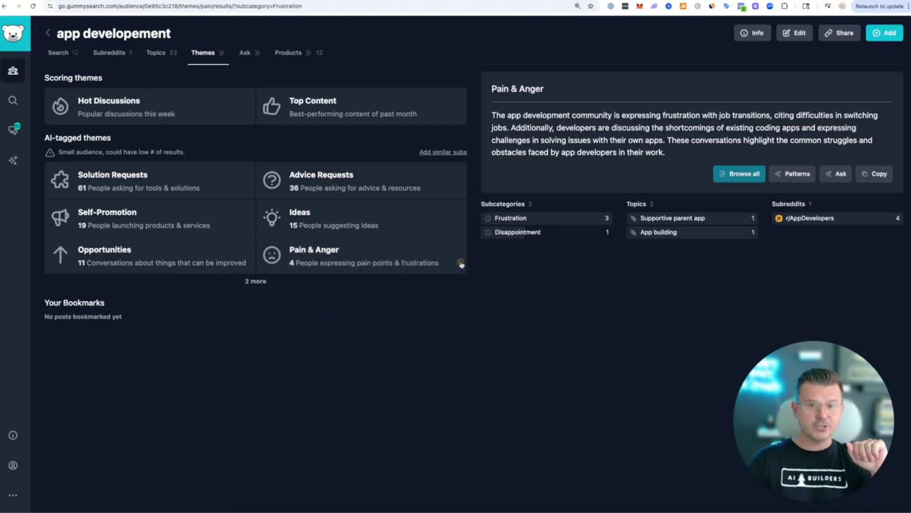
click(48, 33)
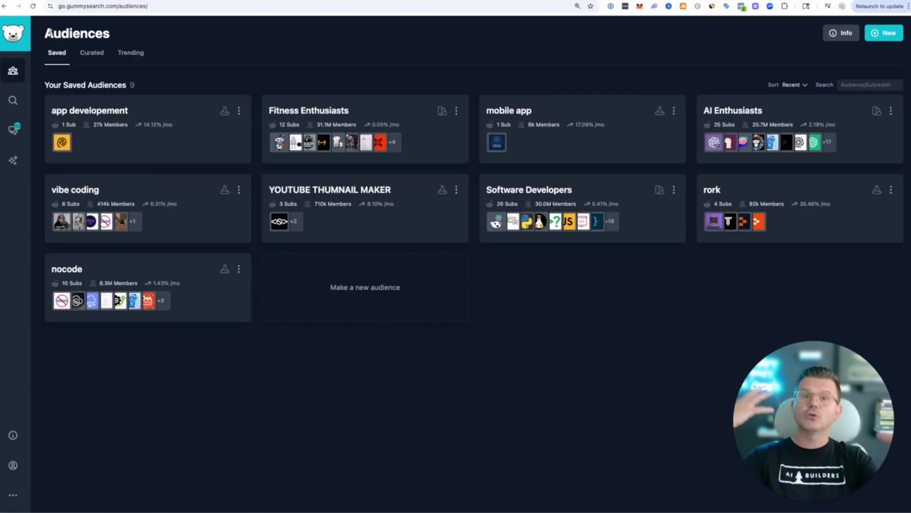
click(366, 114)
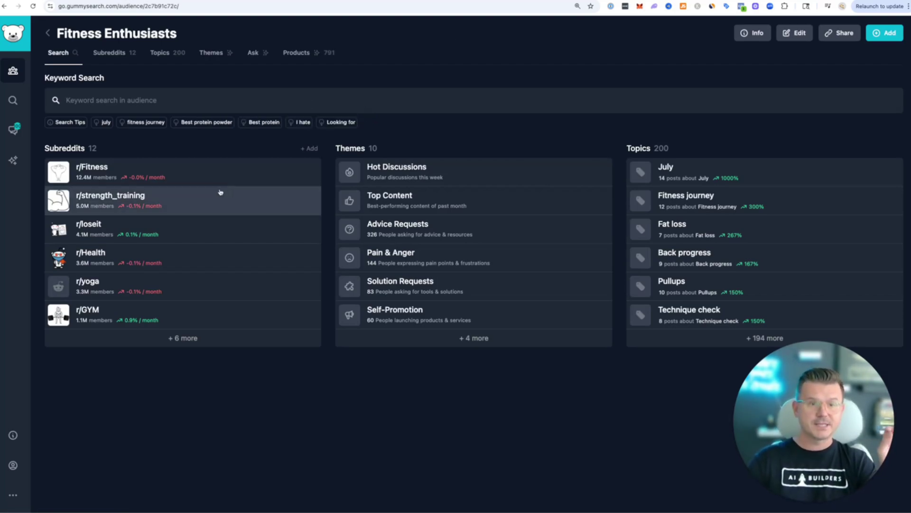
- Show all 12 Fitness Enthusiasts subreddits, then bring up the Popular Topics list sorted by growth
click(185, 338)
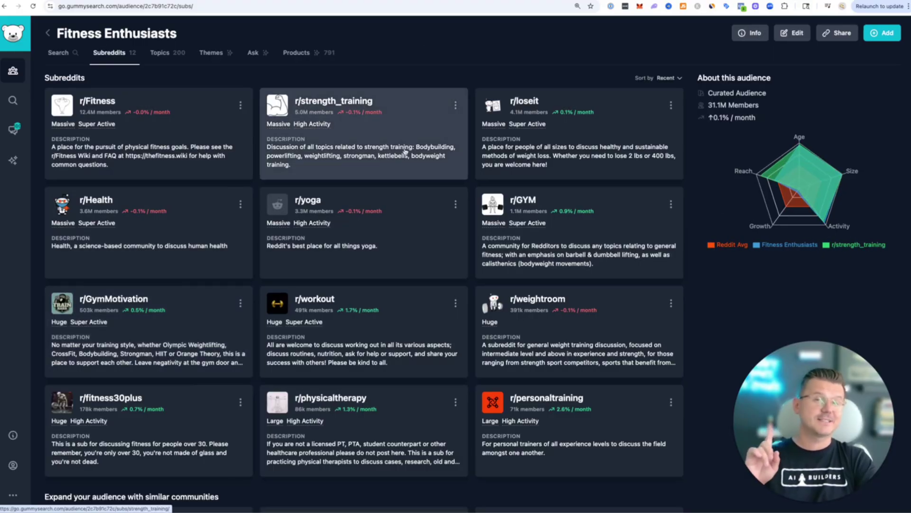
drag(767, 95, 693, 88)
click(424, 39)
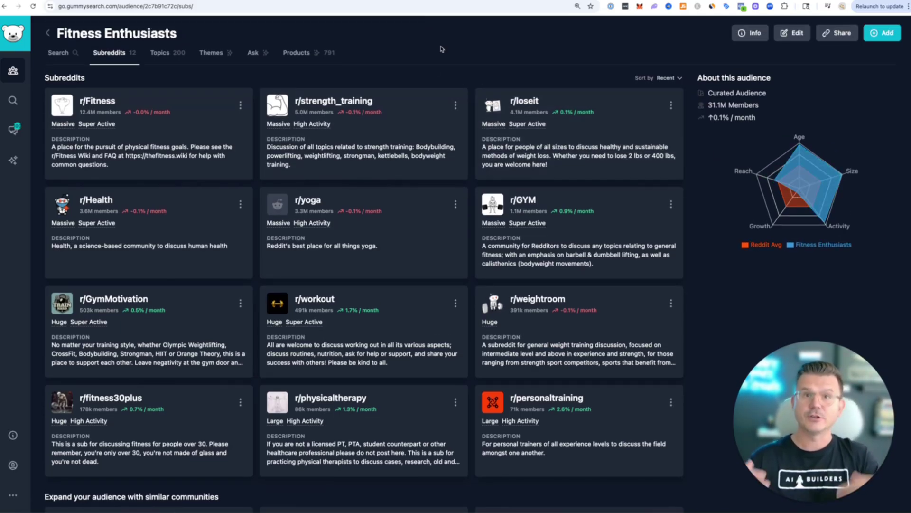
click(155, 56)
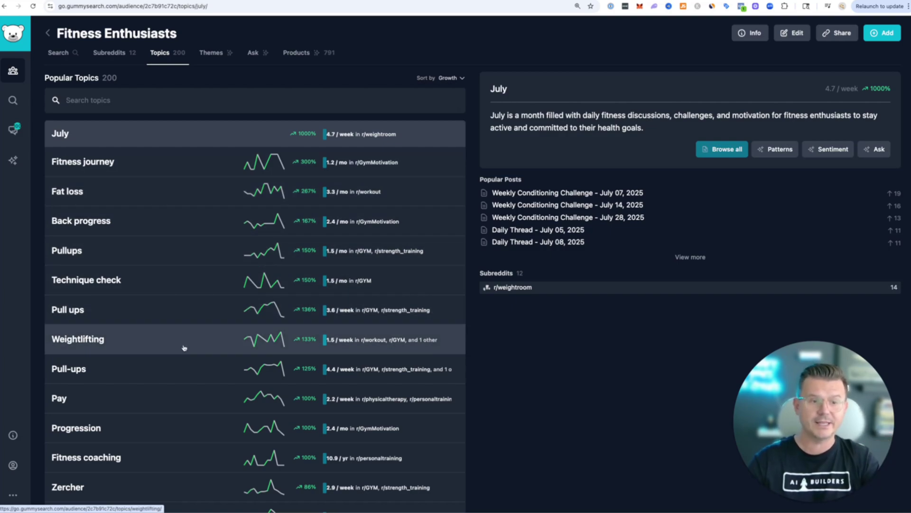
- Open the Anxiety topic, highlight parts of its description, and open Patterns for its 100 submissions
scroll(187, 348, down, 10)
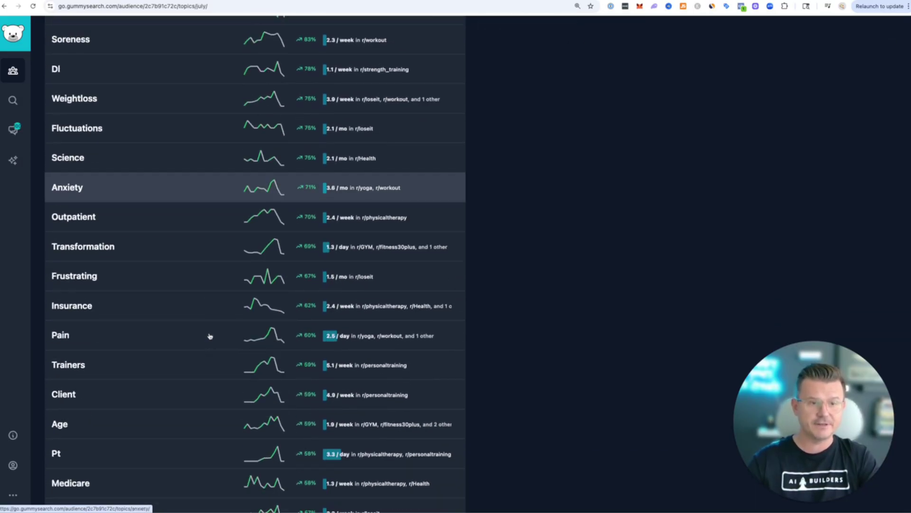
scroll(209, 337, down, 3)
scroll(209, 337, up, 4)
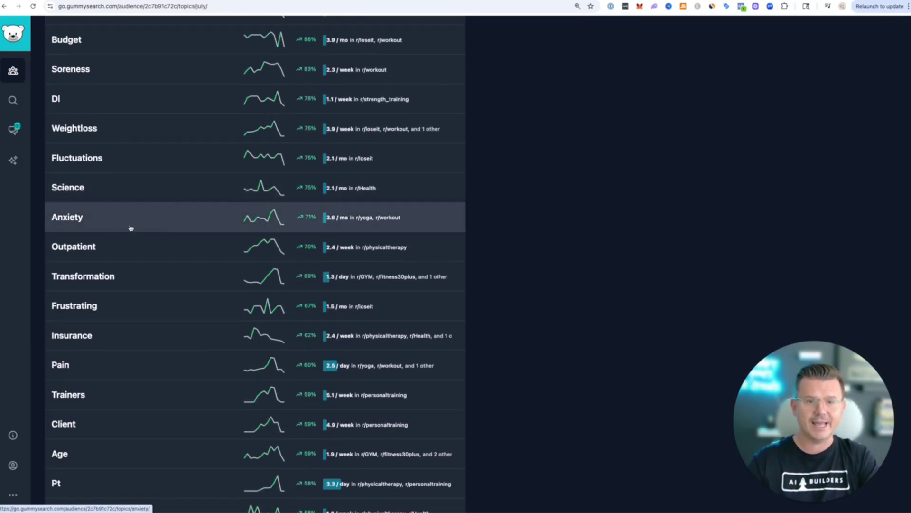
click(77, 218)
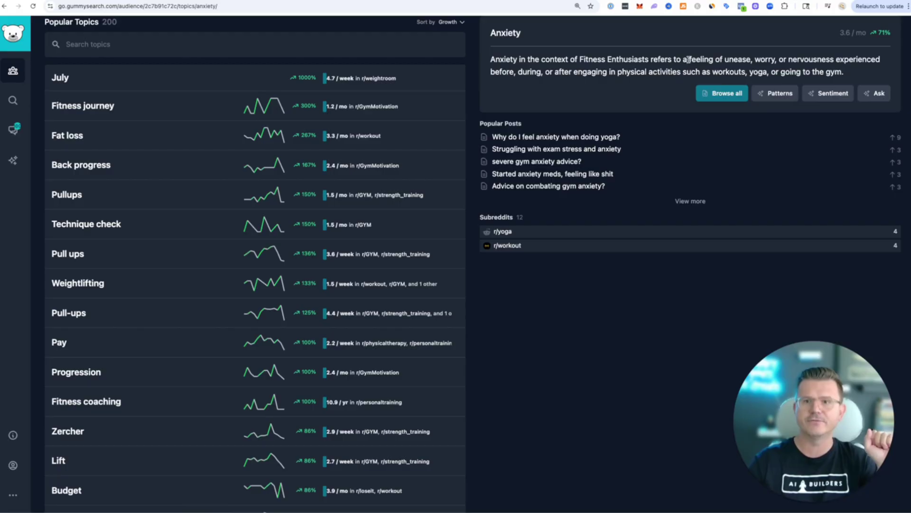
drag(682, 58, 844, 59)
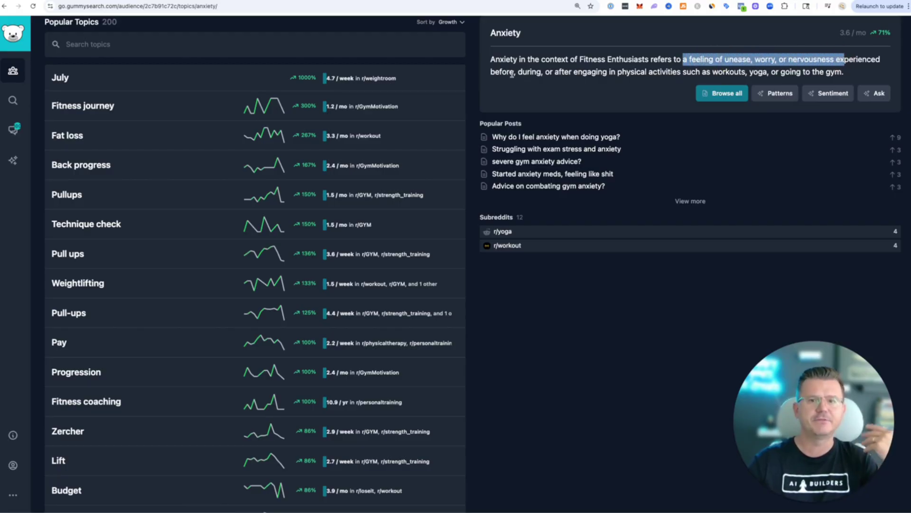
drag(620, 70, 746, 71)
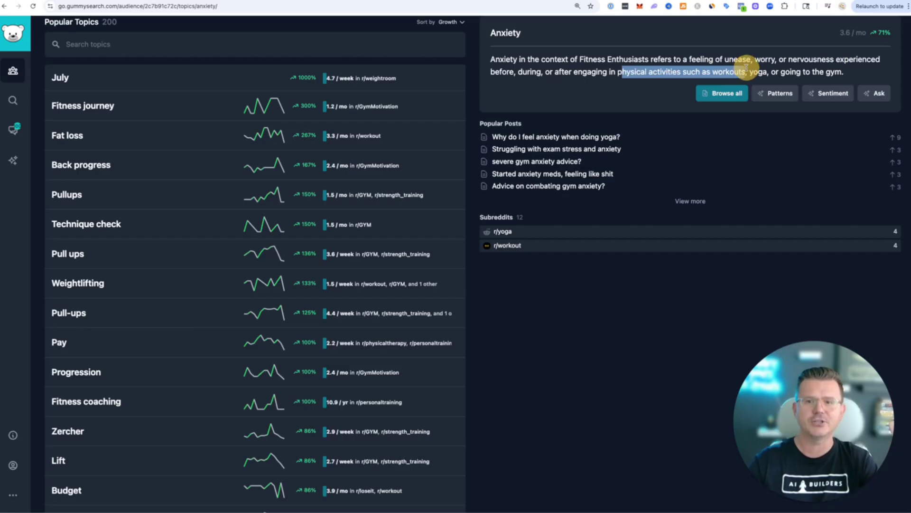
click(660, 69)
click(779, 93)
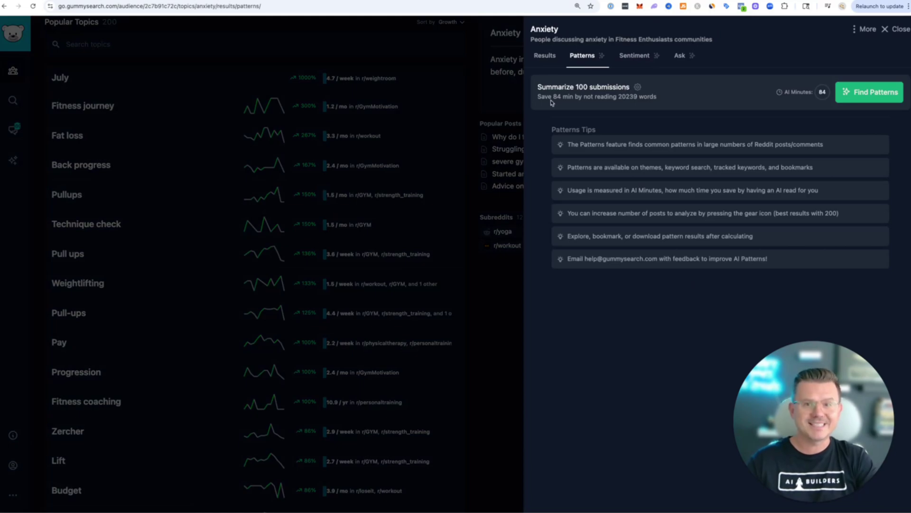
- Run Find Patterns on 100 Anxiety submissions and expand Gym Anxiety to show its 15 posts
drag(552, 98, 653, 96)
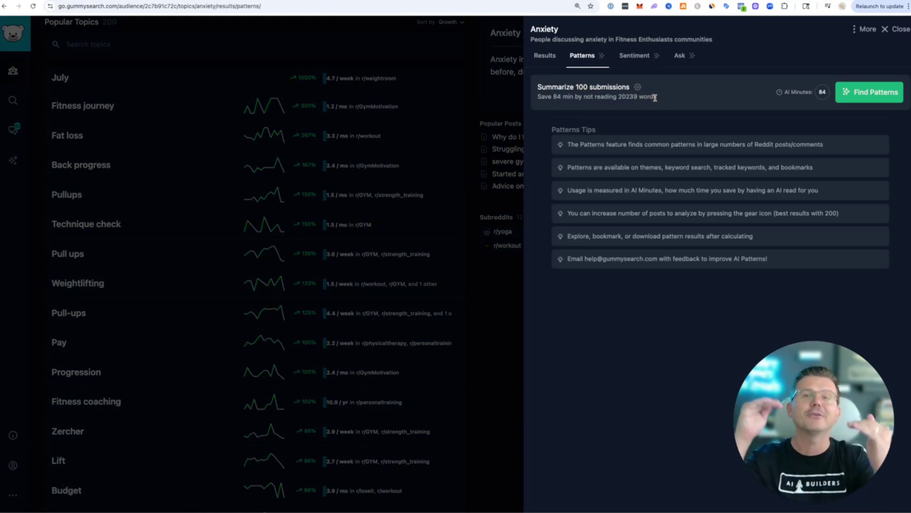
click(863, 101)
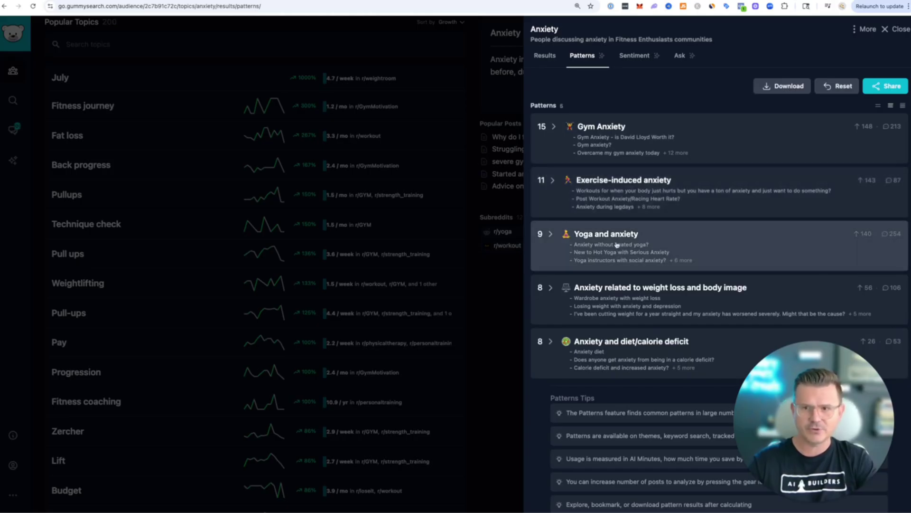
click(609, 123)
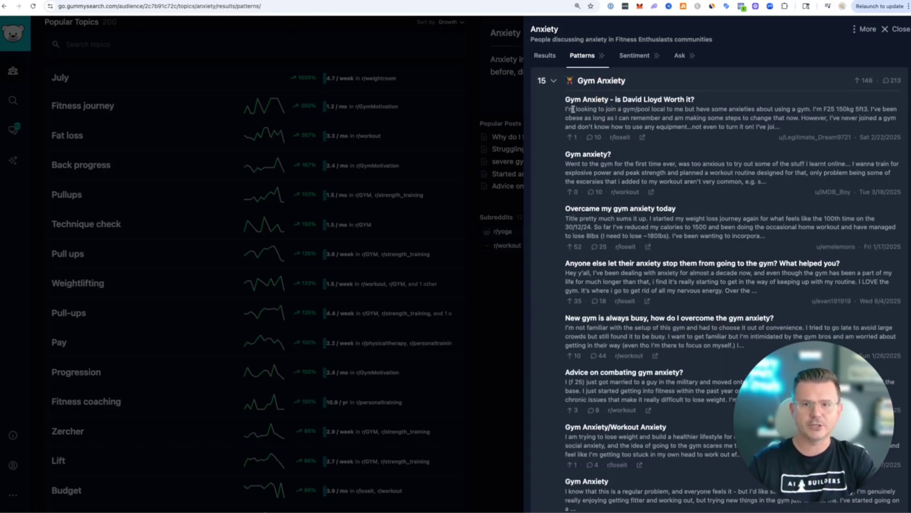
- Highlight key lines in the first two gym-anxiety posts, including the poster's weight-loss backstory
drag(712, 109, 873, 108)
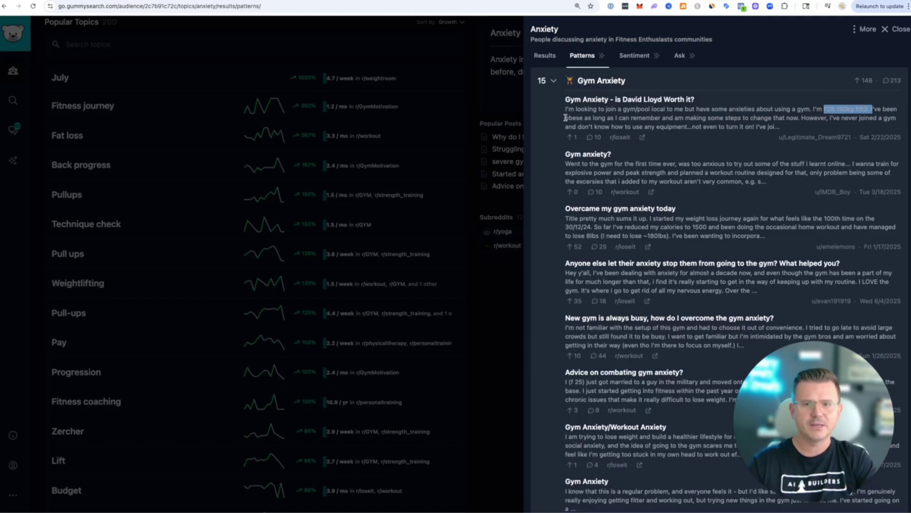
drag(565, 118, 740, 117)
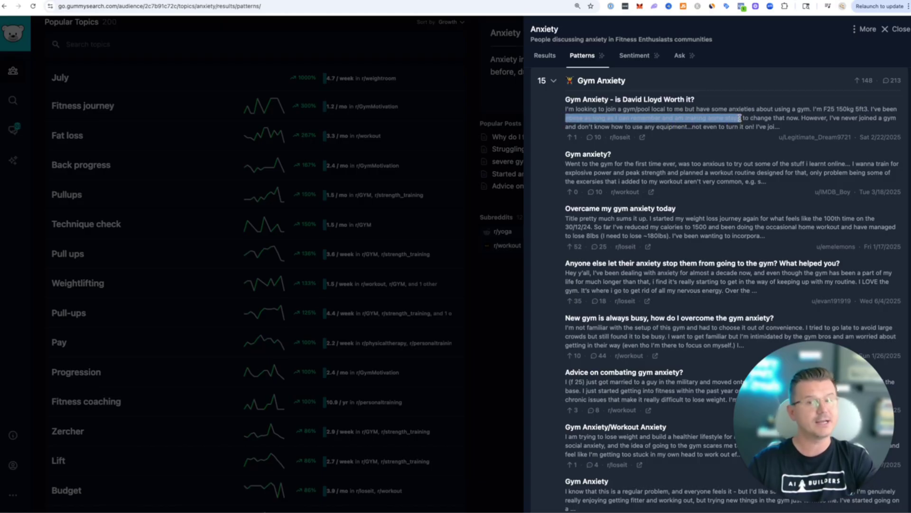
click(740, 118)
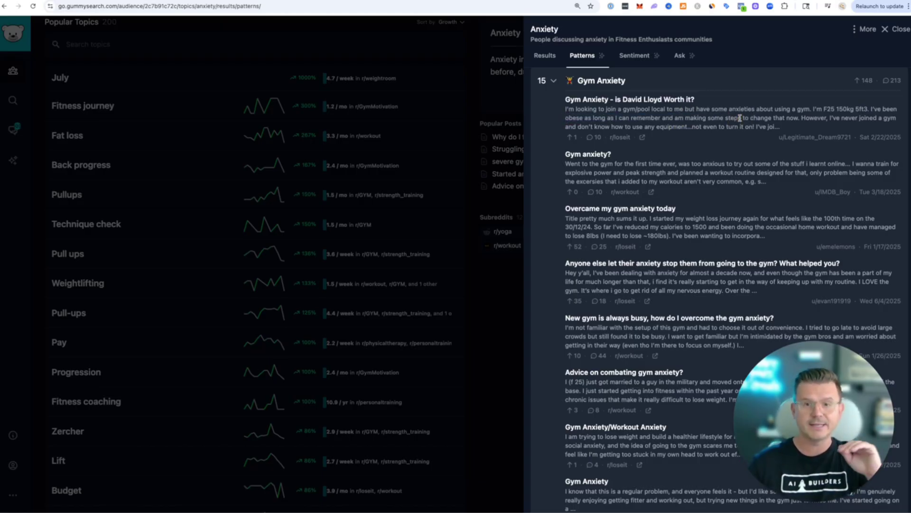
drag(727, 165, 802, 173)
click(803, 172)
scroll(803, 173, down, 3)
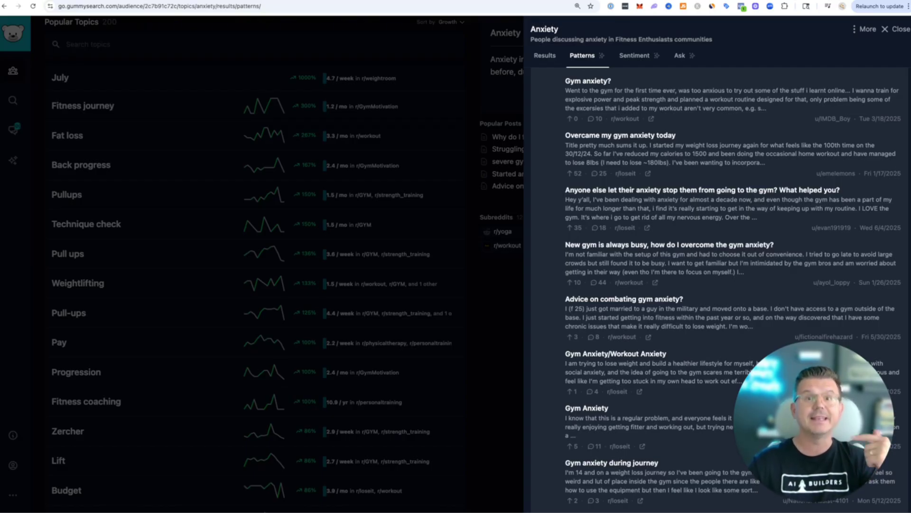
- Open ChatGPT in a new tab and send a dictated prompt asking for five fitness-anxiety app ideas
key(ctrl+t)
text(chat)
key(Return)
click(191, 178)
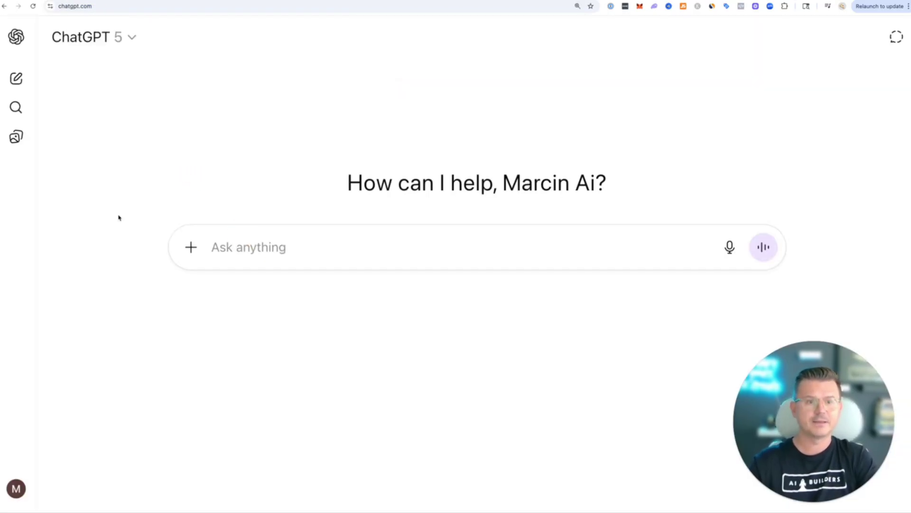
key(F5)
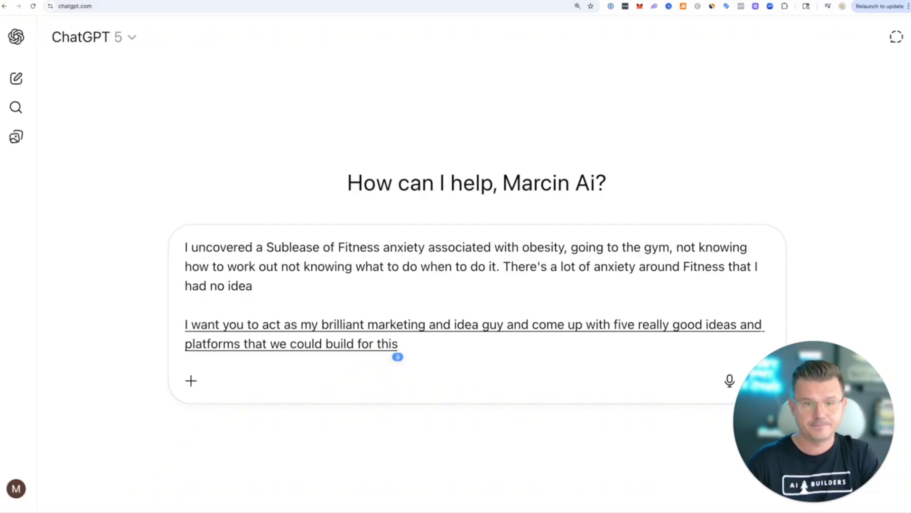
key(Return)
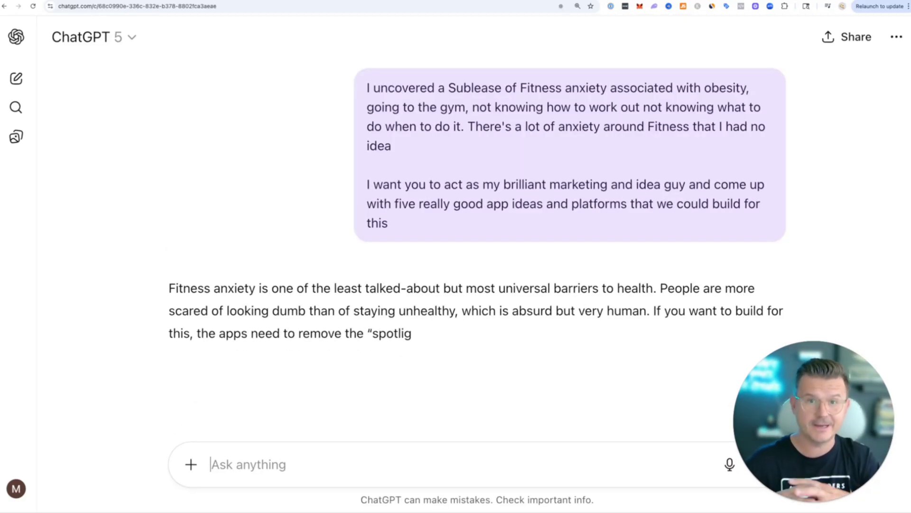
- Highlight the reply's intro about gym anxiety being least talked-about and fearing looking dumb
scroll(112, 220, down, 2)
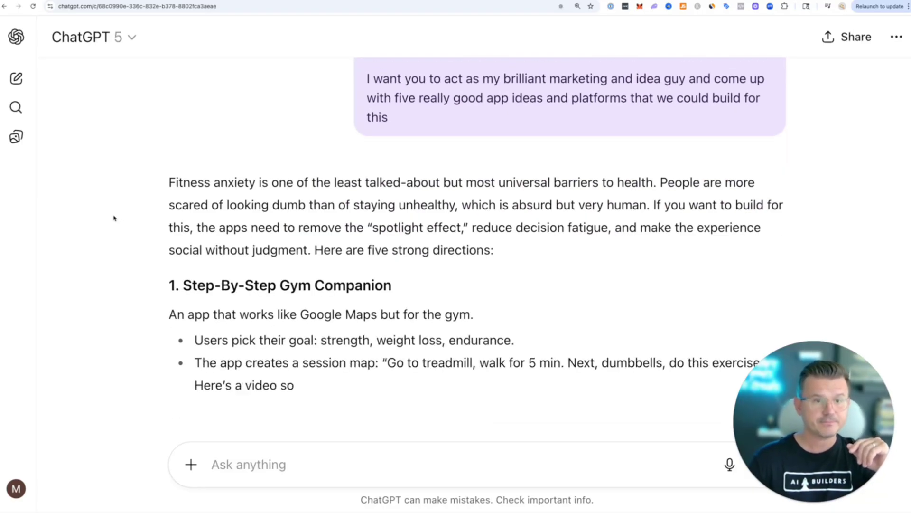
drag(323, 184, 463, 183)
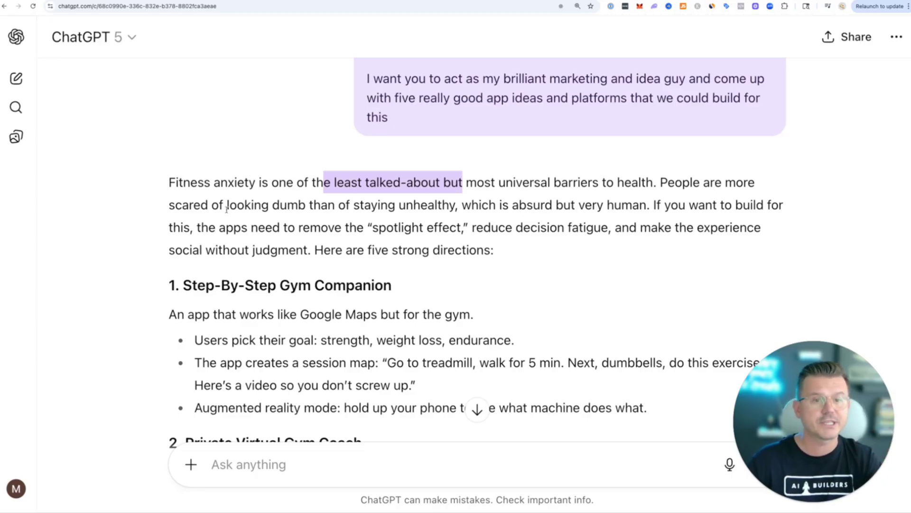
drag(262, 205, 648, 204)
- Highlight idea 1, Step-By-Step Gym Companion: Google Maps for the gym, goals, treadmill map, video and AR
scroll(565, 230, down, 3)
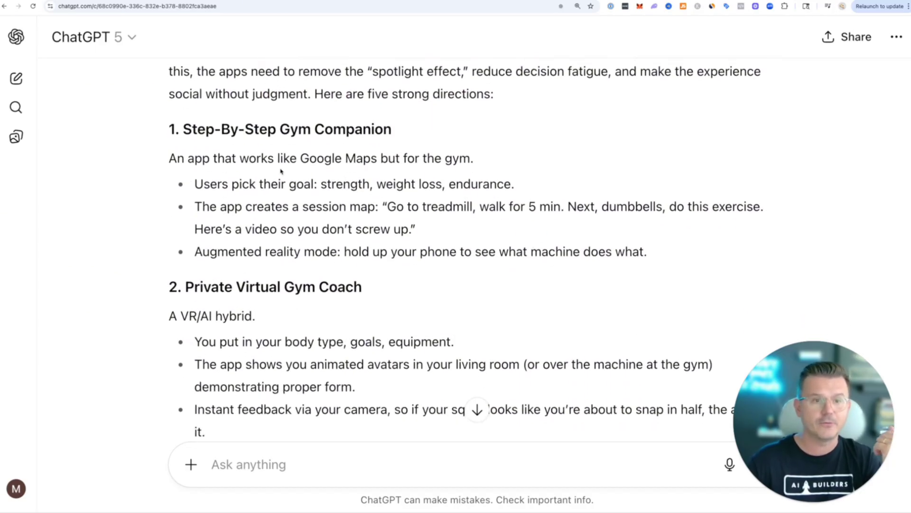
drag(181, 129, 403, 127)
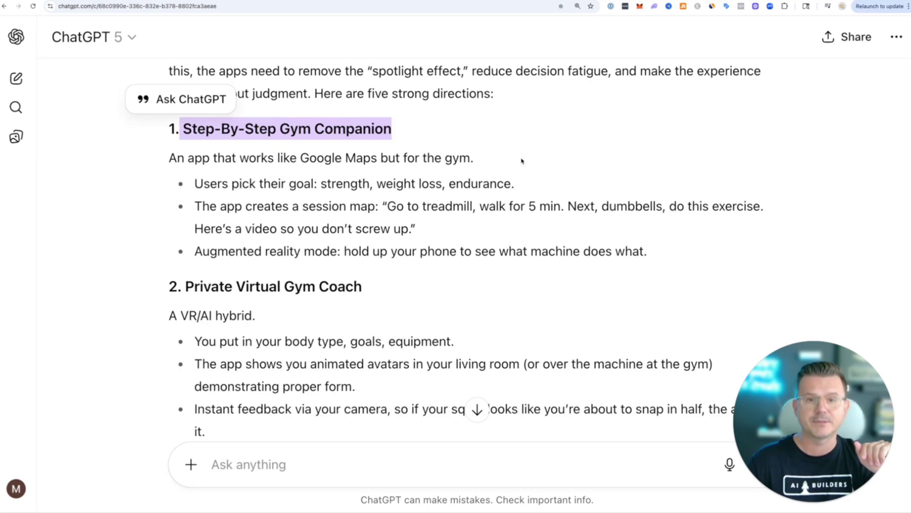
drag(522, 161, 225, 158)
drag(288, 183, 517, 183)
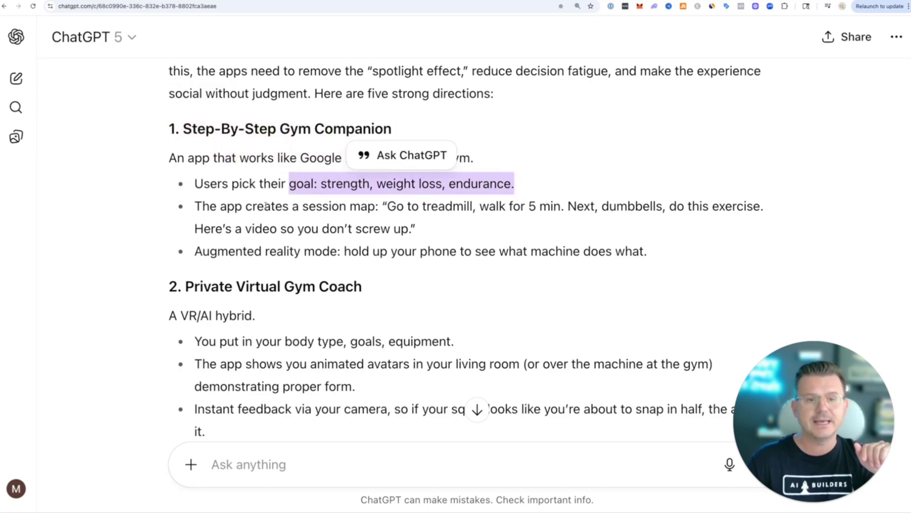
drag(386, 206, 764, 206)
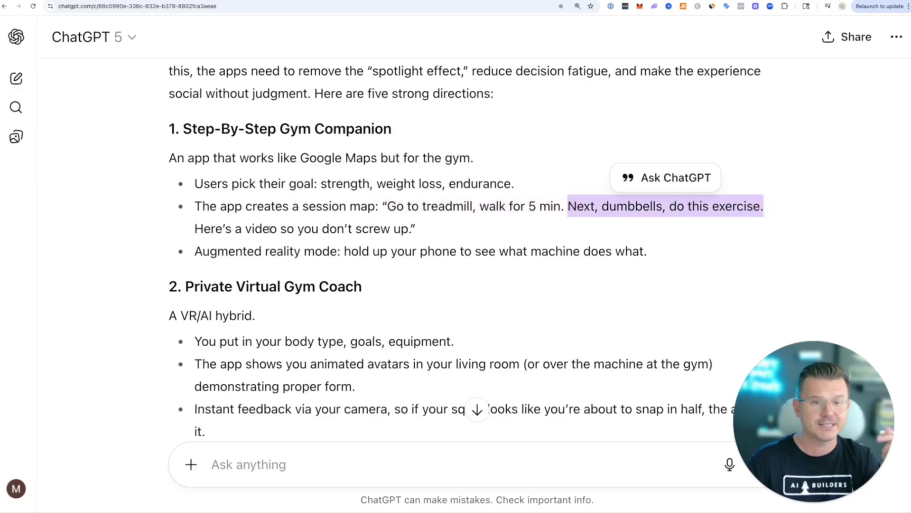
drag(437, 229, 665, 256)
click(666, 255)
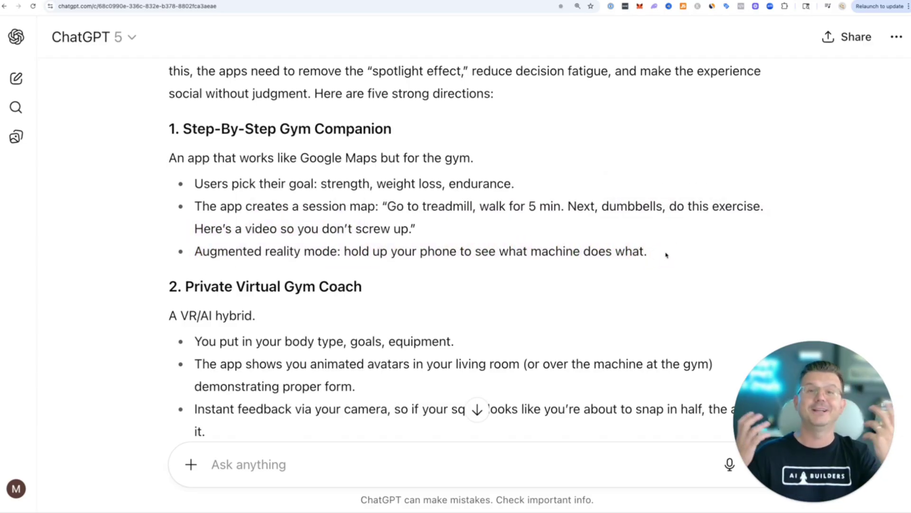
scroll(637, 268, down, 3)
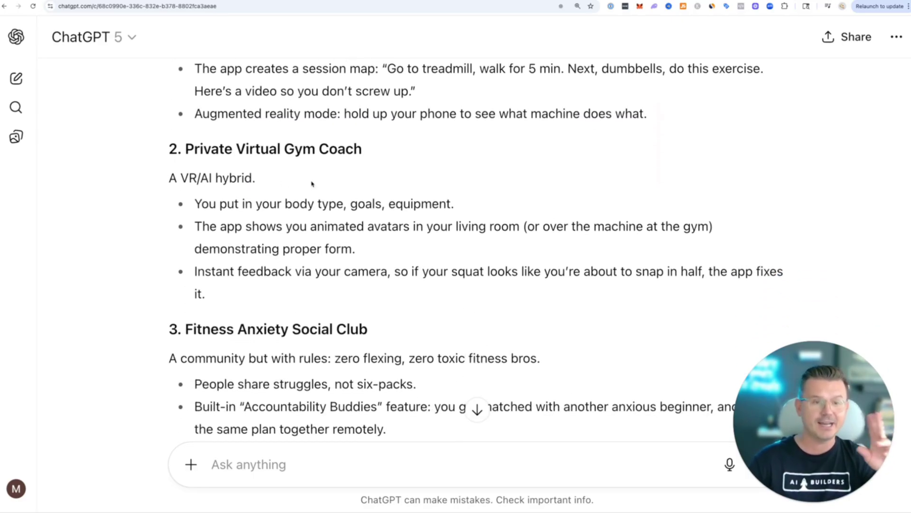
scroll(560, 256, down, 5)
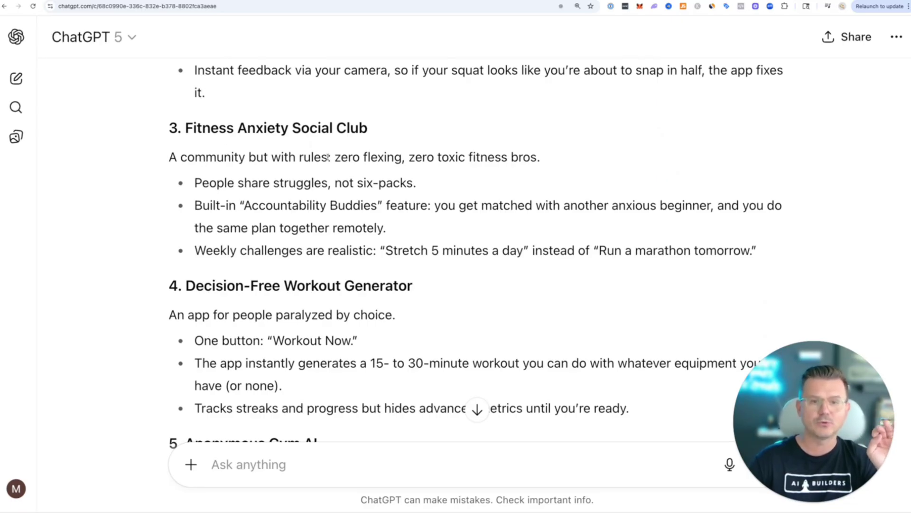
drag(333, 155, 587, 160)
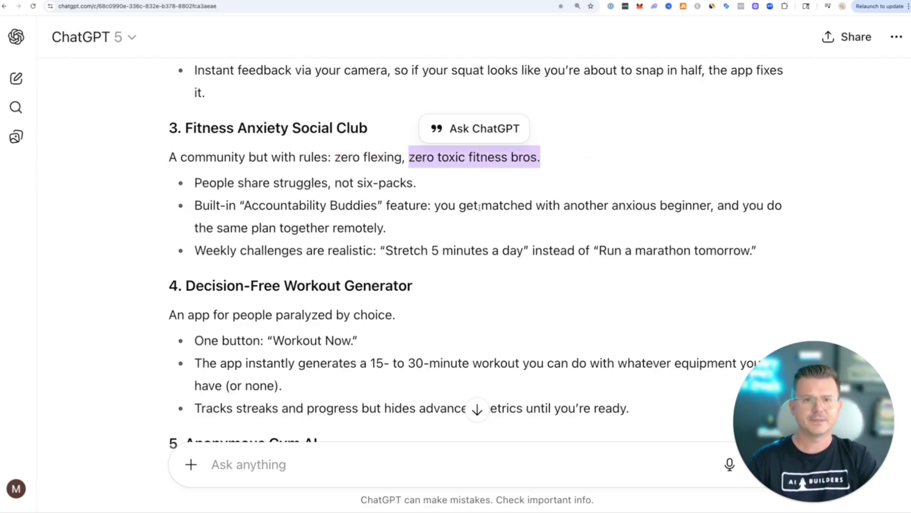
drag(194, 183, 423, 185)
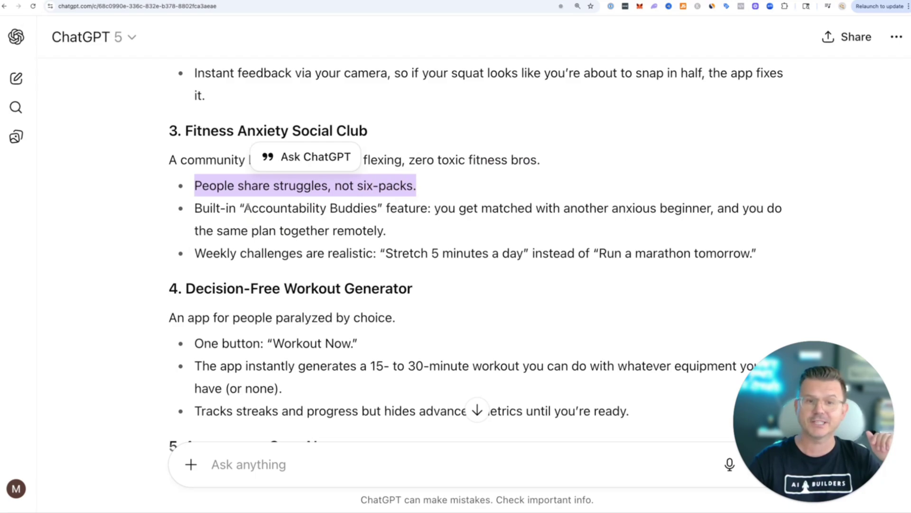
drag(246, 208, 383, 208)
click(571, 222)
scroll(563, 236, down, 2)
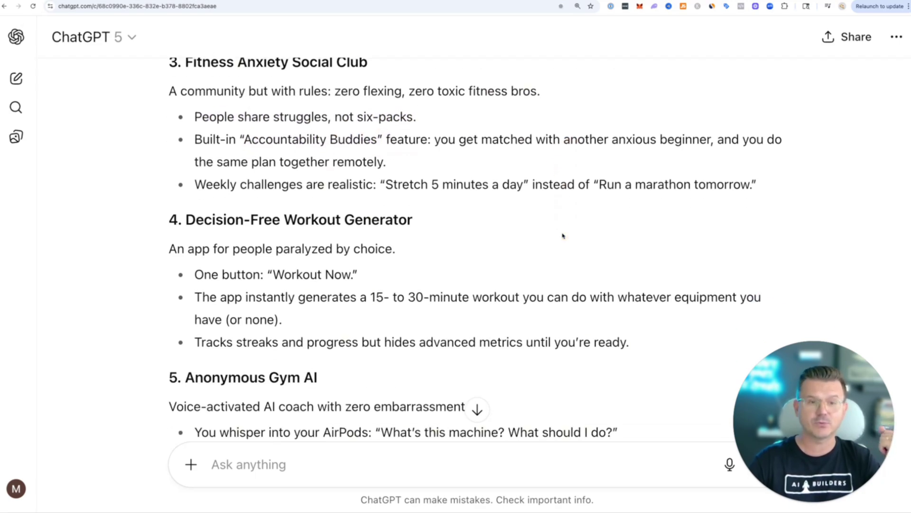
scroll(563, 236, down, 2)
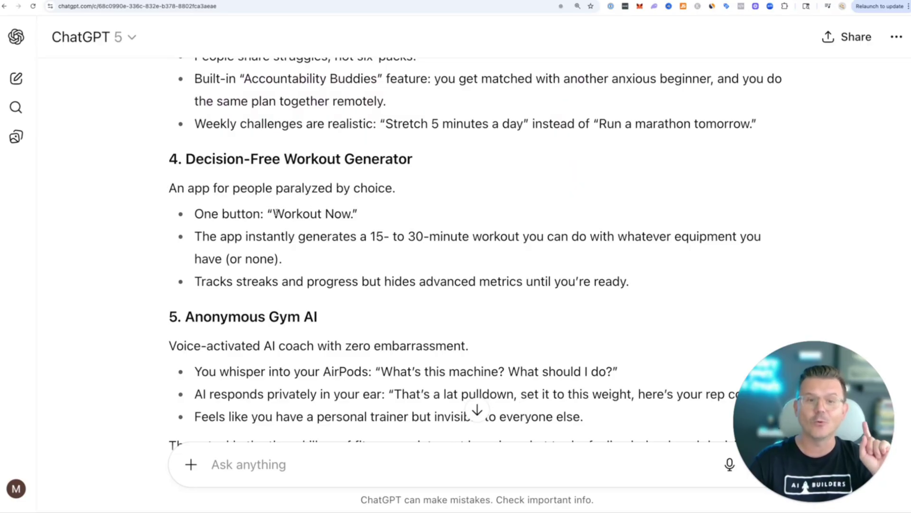
drag(275, 211, 354, 213)
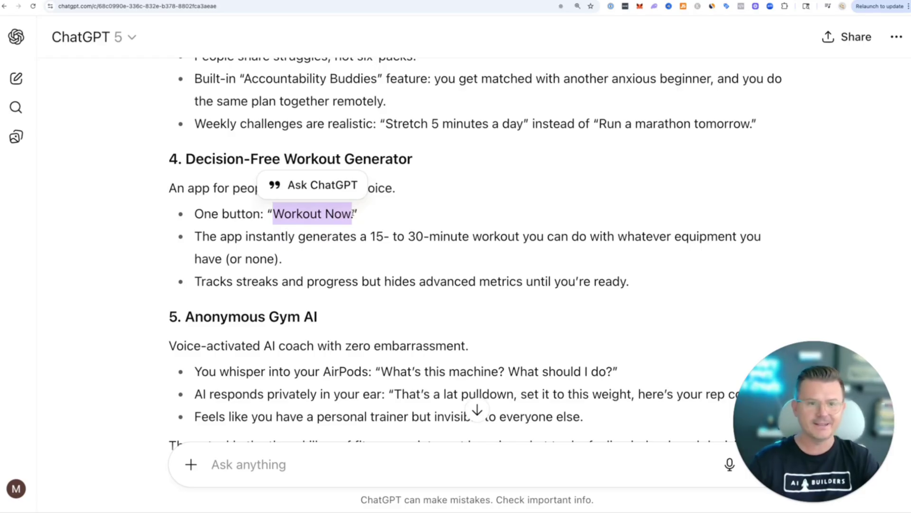
drag(372, 236, 515, 236)
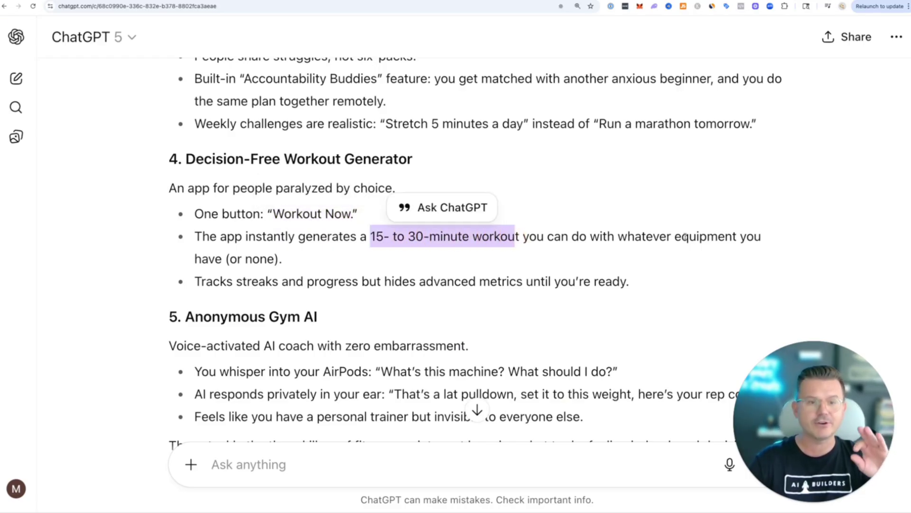
scroll(545, 262, down, 4)
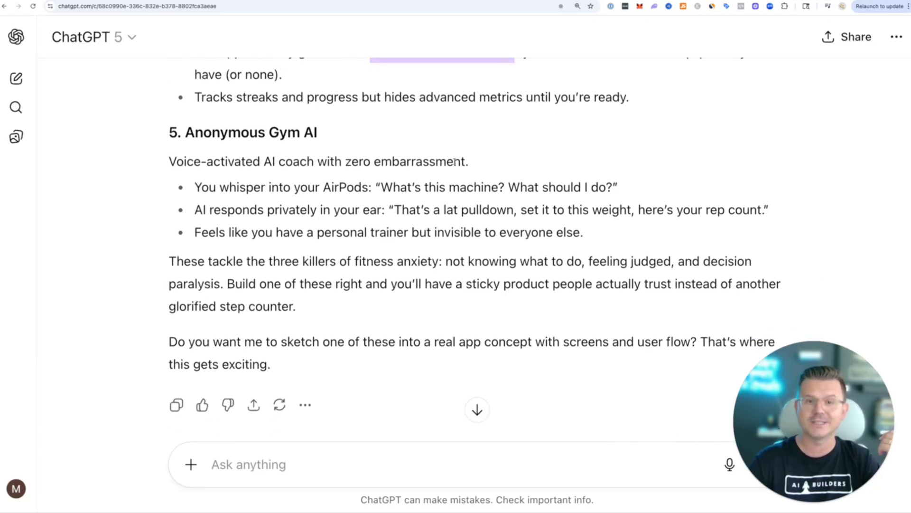
drag(467, 162, 150, 159)
click(432, 229)
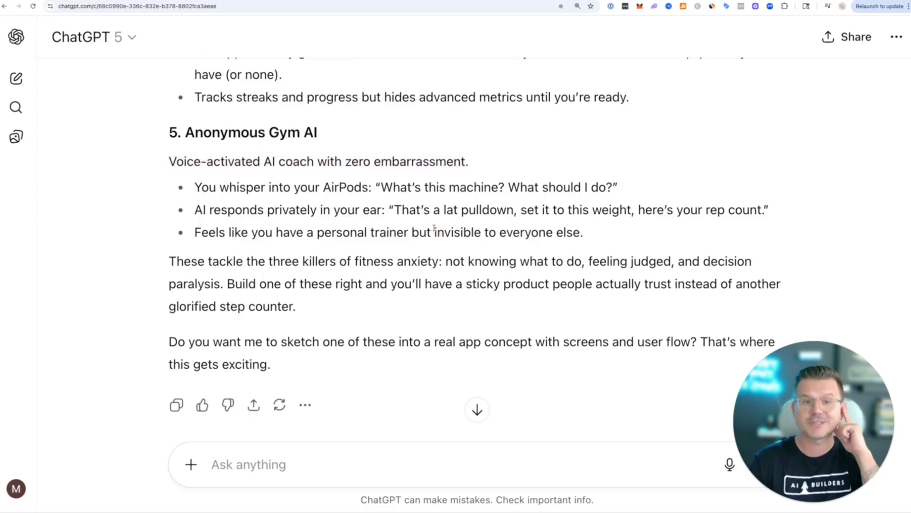
drag(378, 187, 643, 186)
click(442, 295)
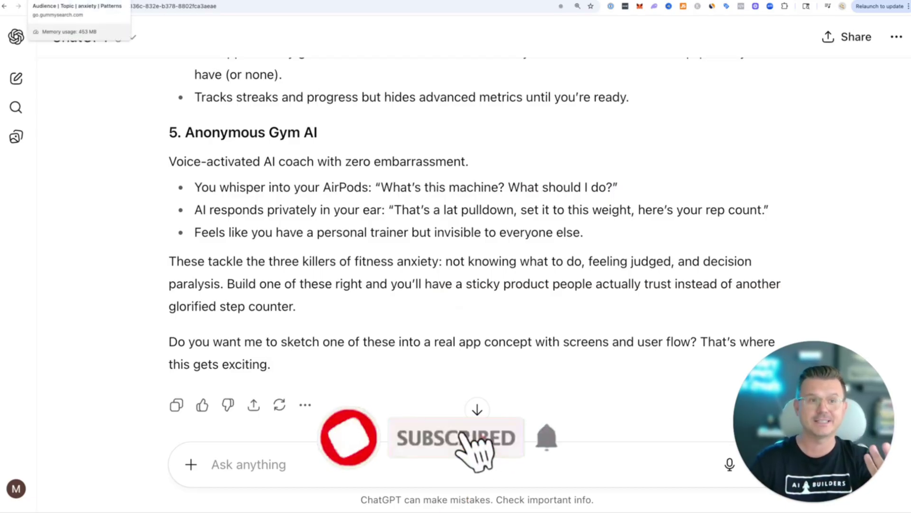
- Return to GummySearch's saved audiences list, closing the Anxiety patterns panel
click(66, 1)
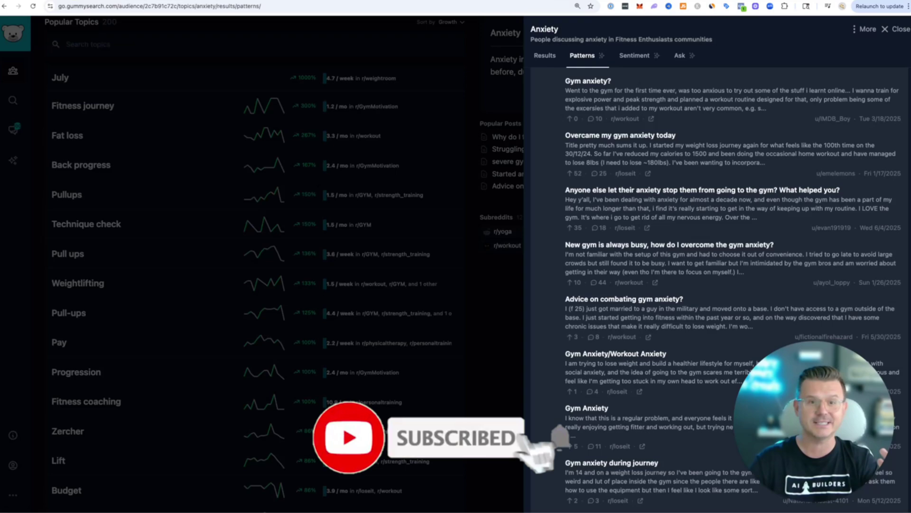
click(414, 152)
scroll(171, 198, up, 2)
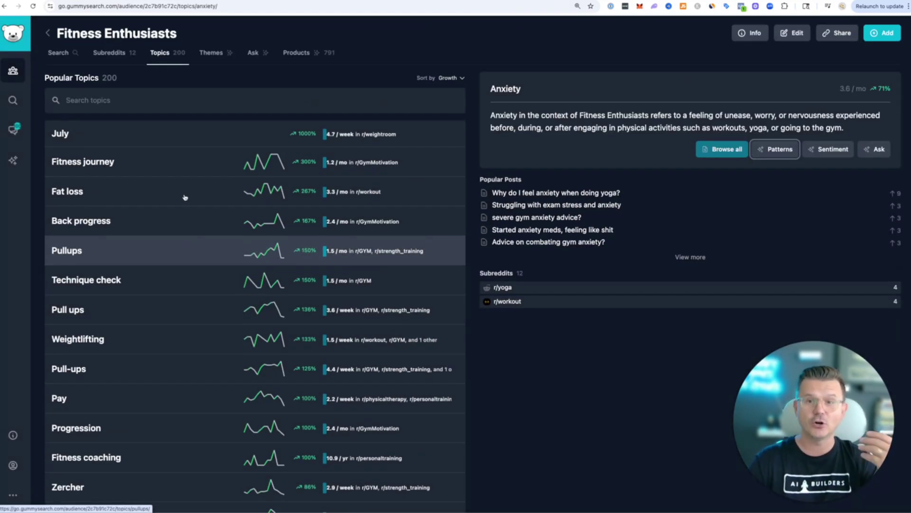
click(48, 32)
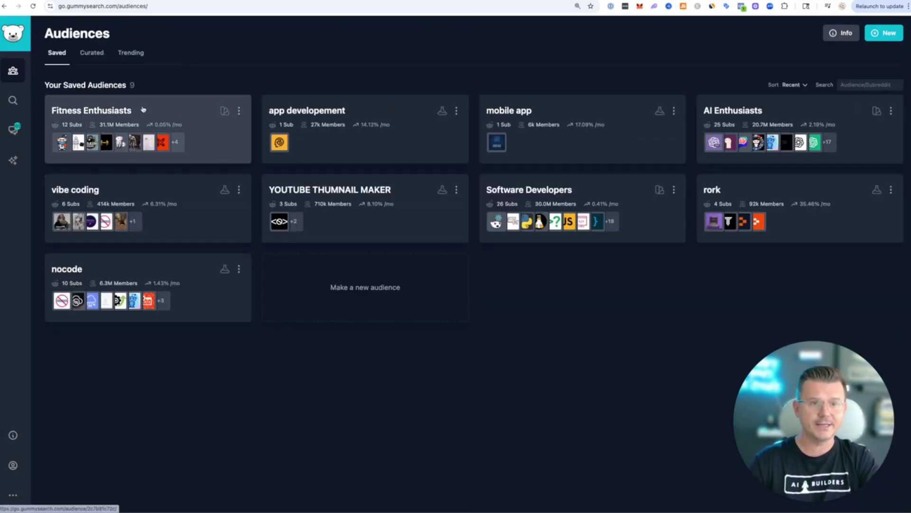
- Start a new audience and search for communities matching 'cooking'
click(883, 33)
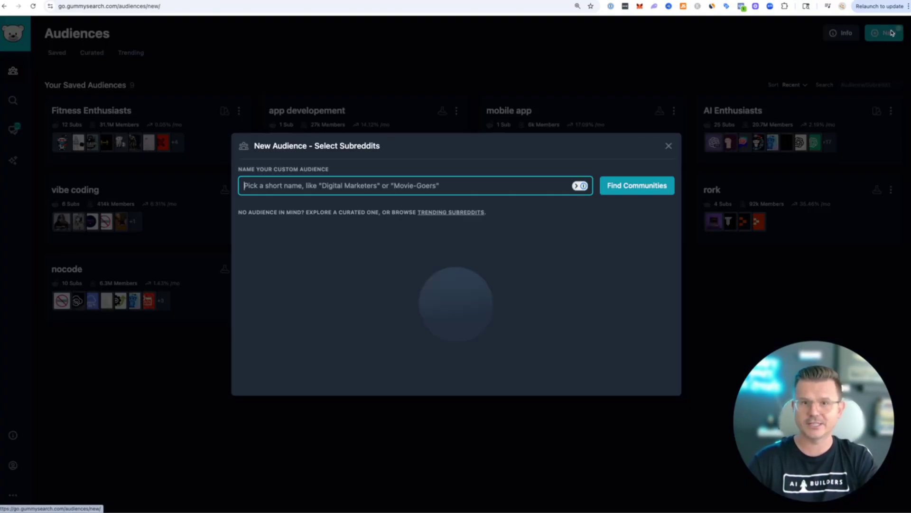
click(335, 186)
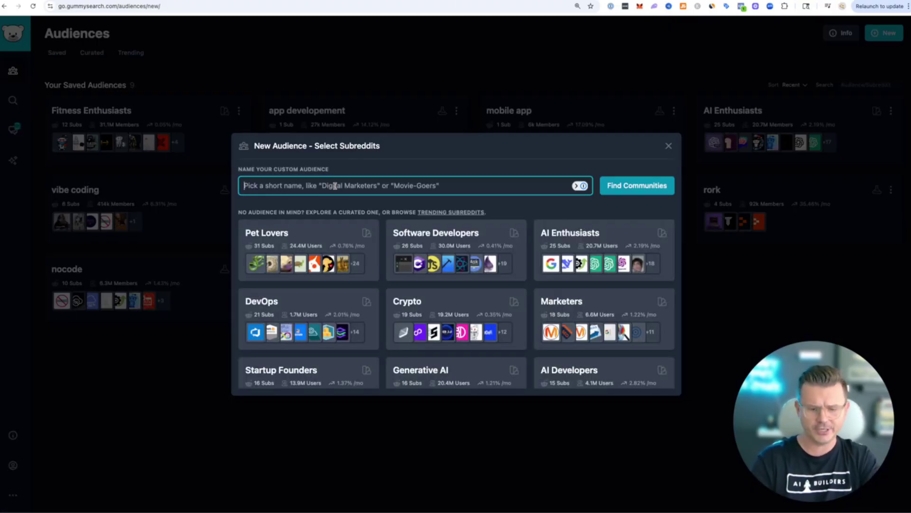
text(cooking)
key(Return)
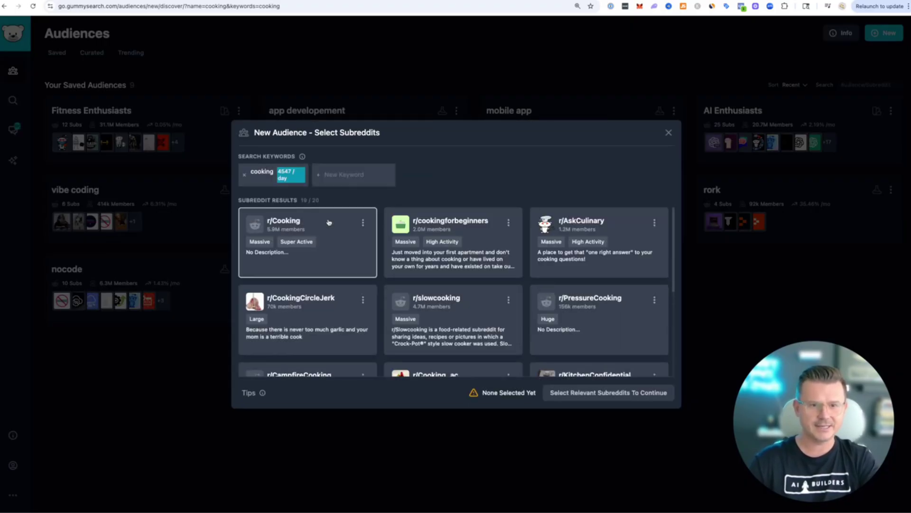
- Mark r/Cooking as relevant, add r/cookingforbeginners, and create the cooking audience
click(364, 221)
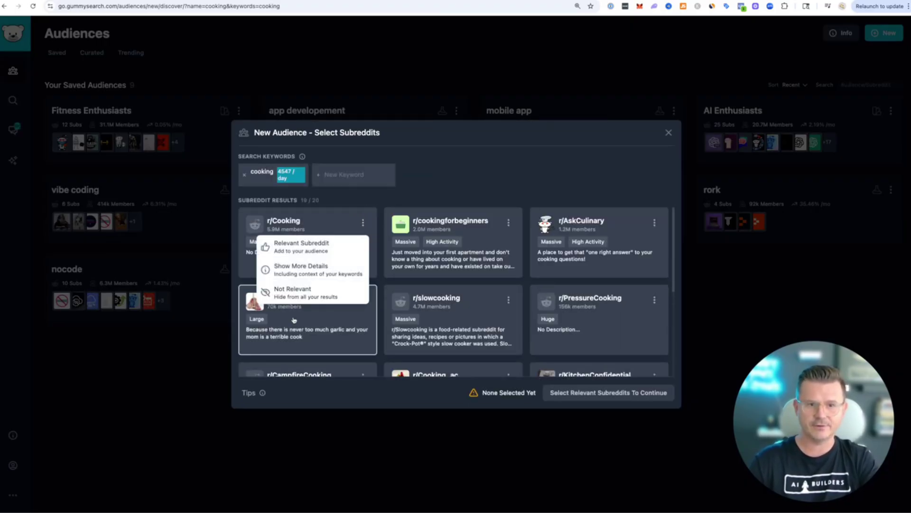
click(302, 246)
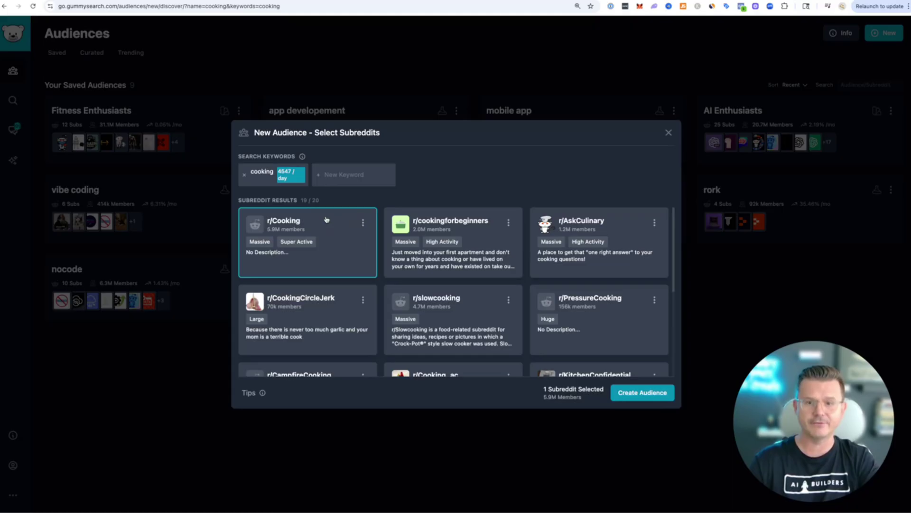
click(451, 221)
click(364, 222)
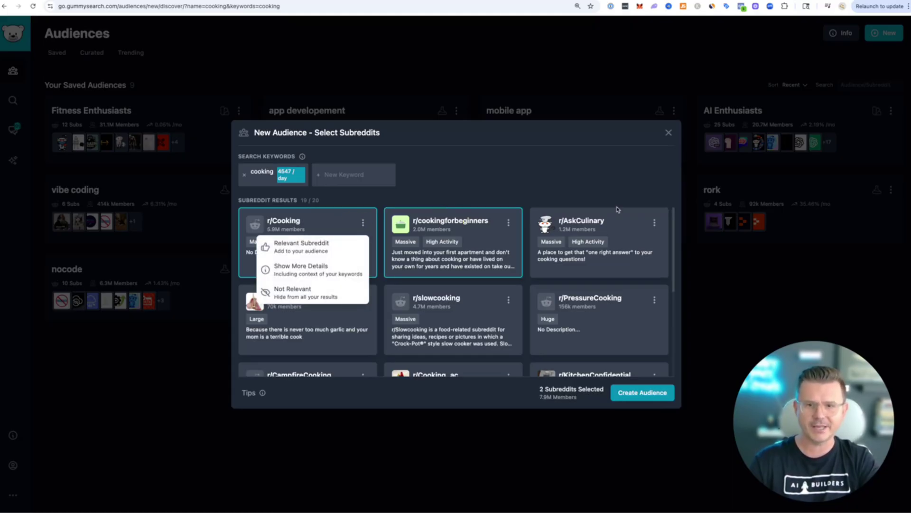
scroll(518, 247, down, 3)
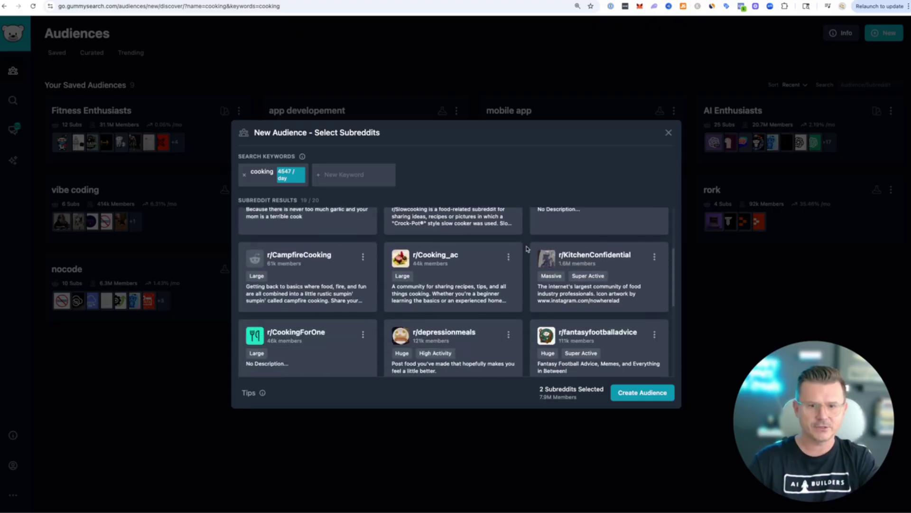
scroll(513, 251, up, 3)
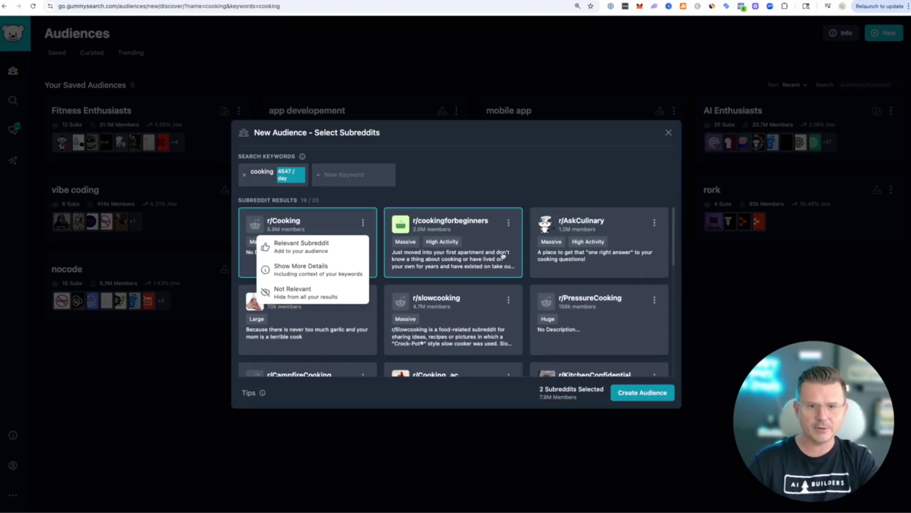
click(656, 393)
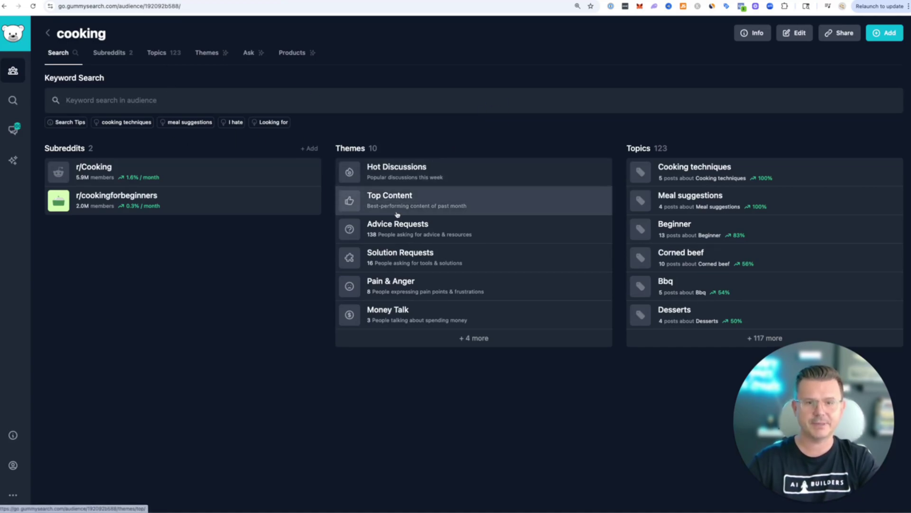
- Open the cooking audience's Pain & Anger theme and filter it to Frustration posts
click(406, 289)
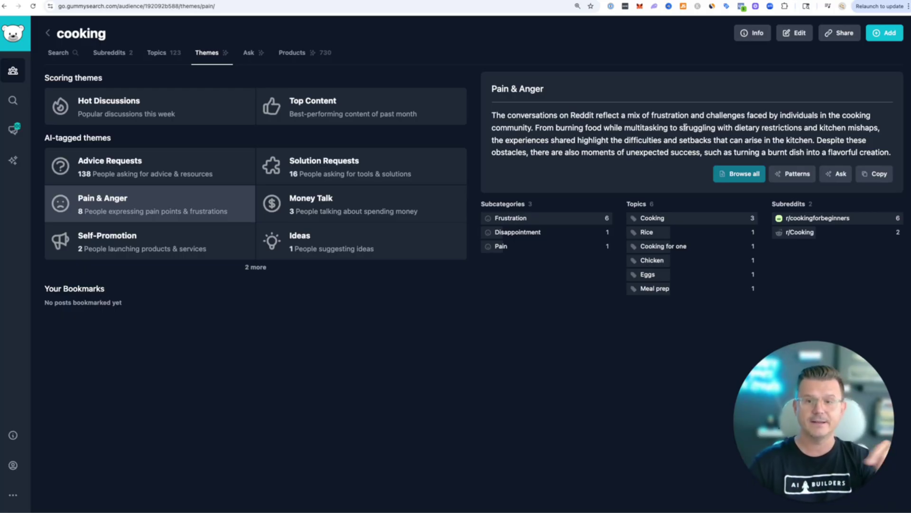
click(655, 232)
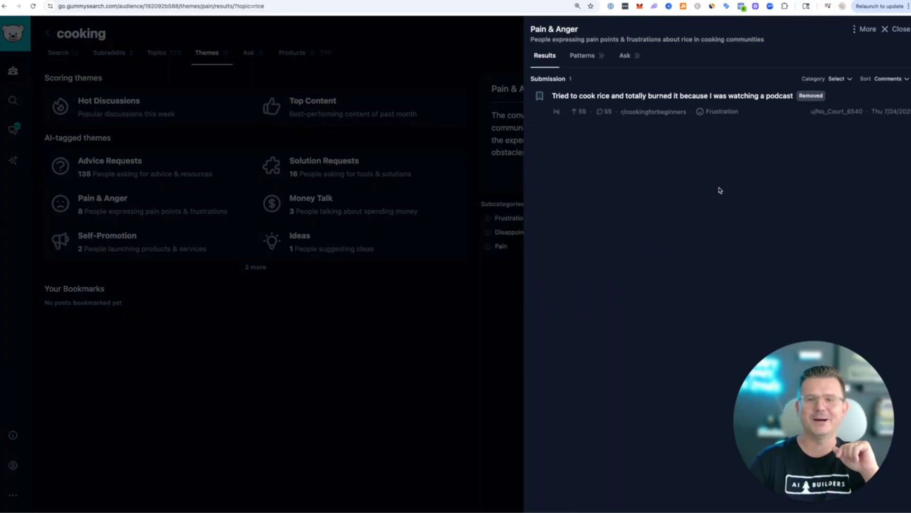
click(374, 312)
click(510, 225)
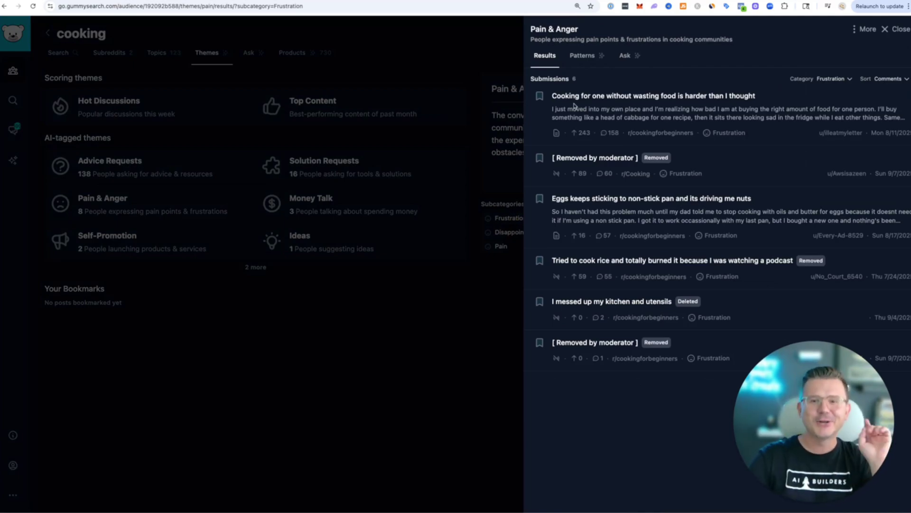
- Open the cooking-for-one food-waste post and select its entire text
click(701, 95)
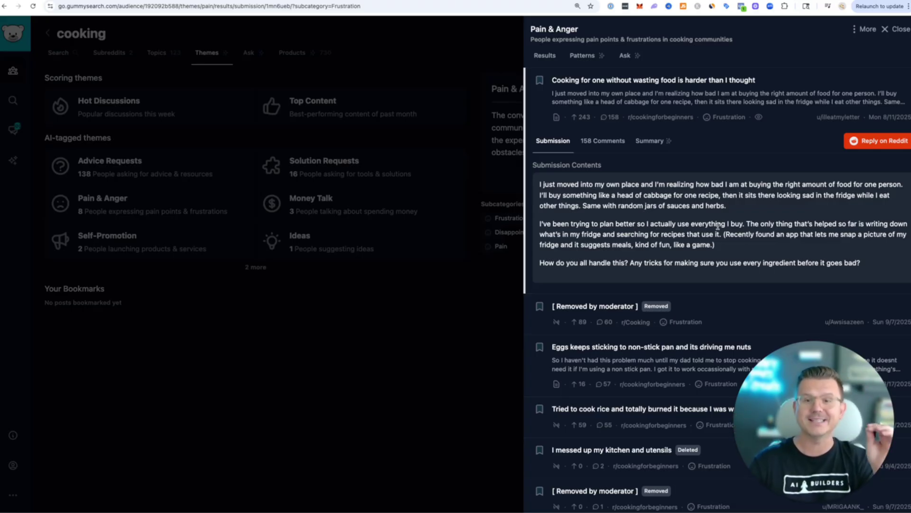
scroll(726, 228, down, 1)
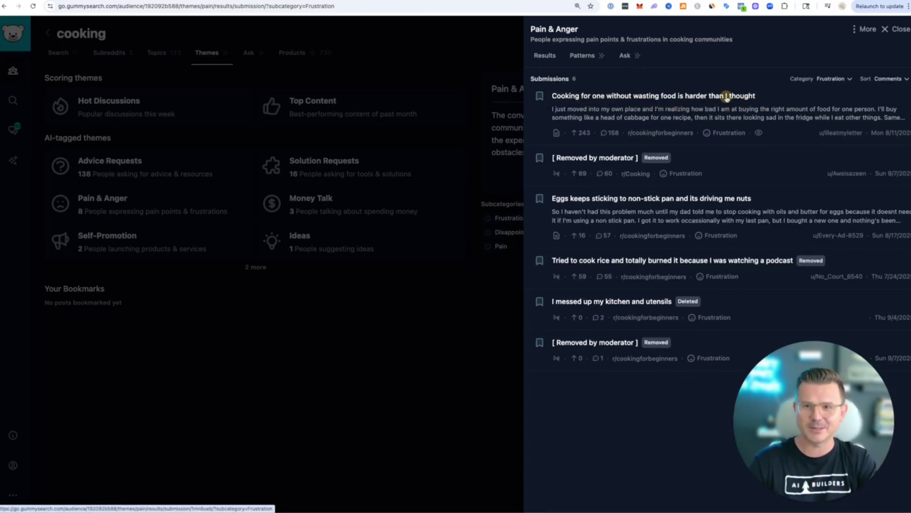
click(690, 94)
drag(860, 256, 425, 243)
key(super+c)
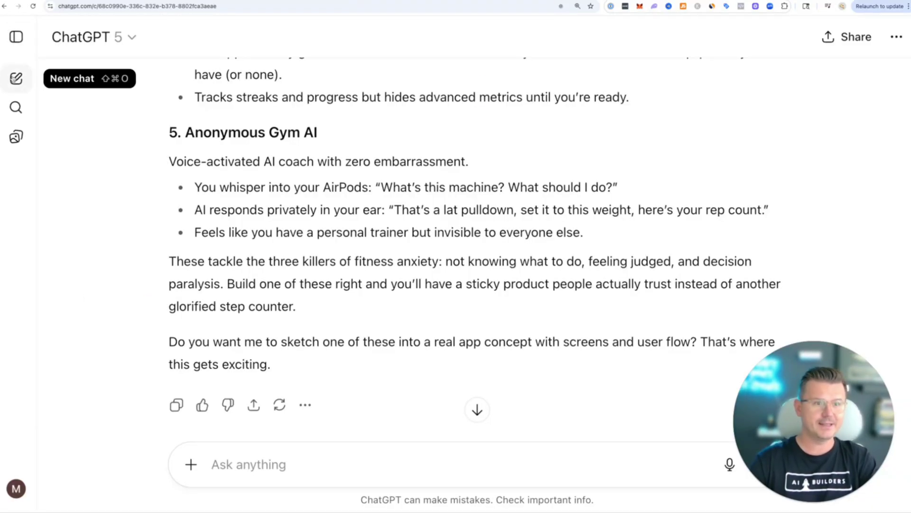
- In a new chat, send 'Give me five app ideas for this problem' with the pasted post
click(16, 79)
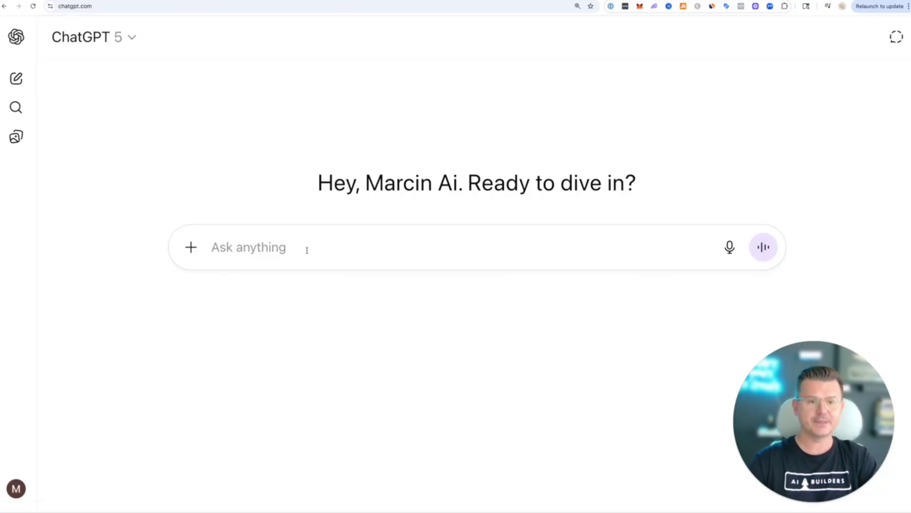
key(fn)
key(fn)
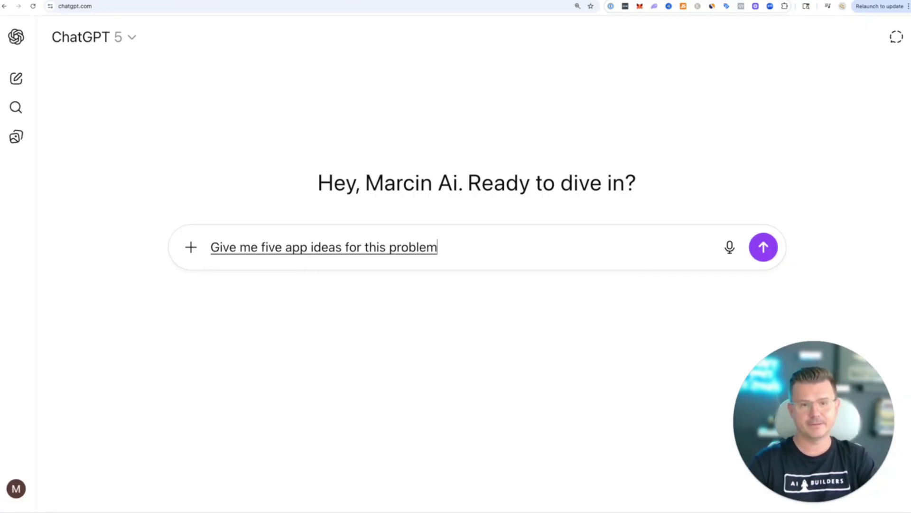
key(shift+Return)
key(shift+Return)
key(super+v)
key(Return)
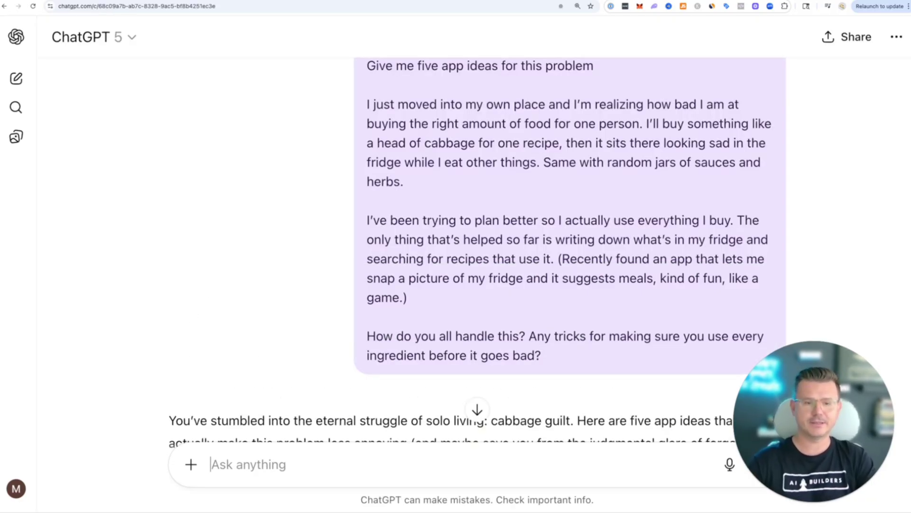
- Highlight the 'cabbage guilt' phrase and idea 1's ingredient-ranking description in the reply
scroll(98, 196, down, 5)
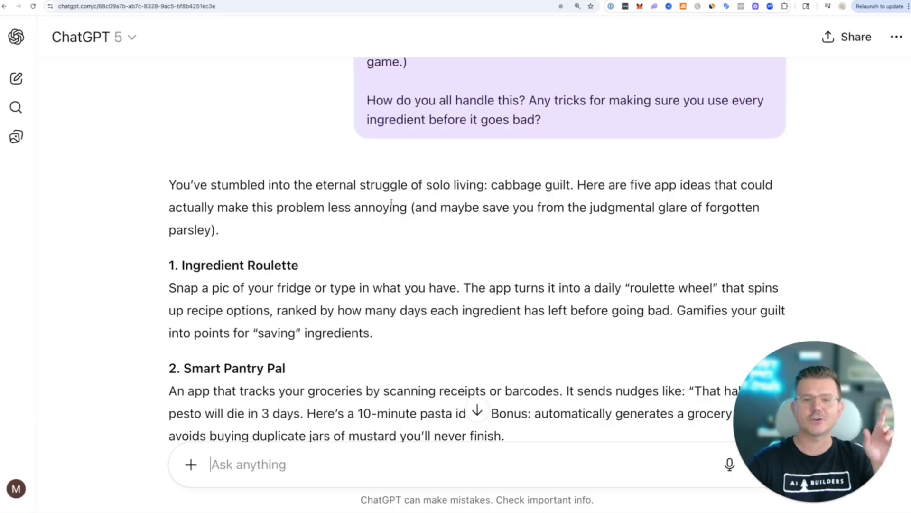
drag(427, 185, 574, 184)
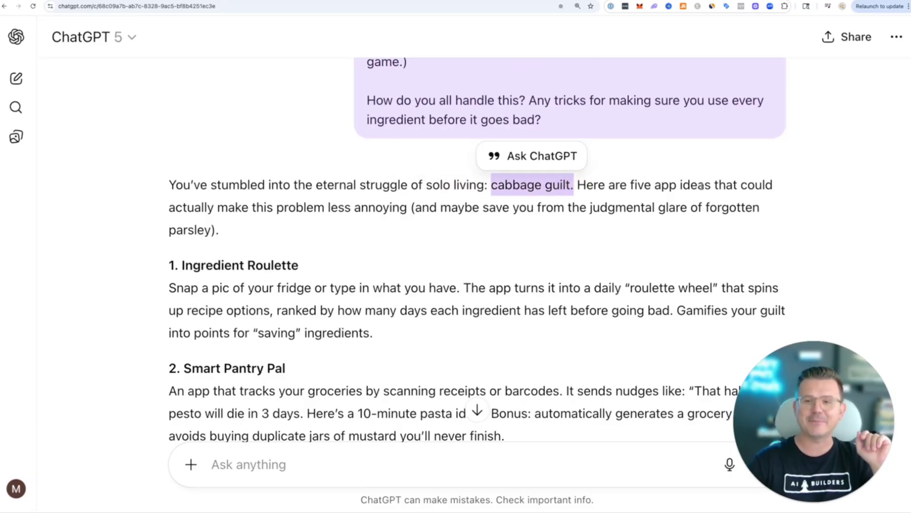
click(277, 201)
scroll(380, 234, down, 3)
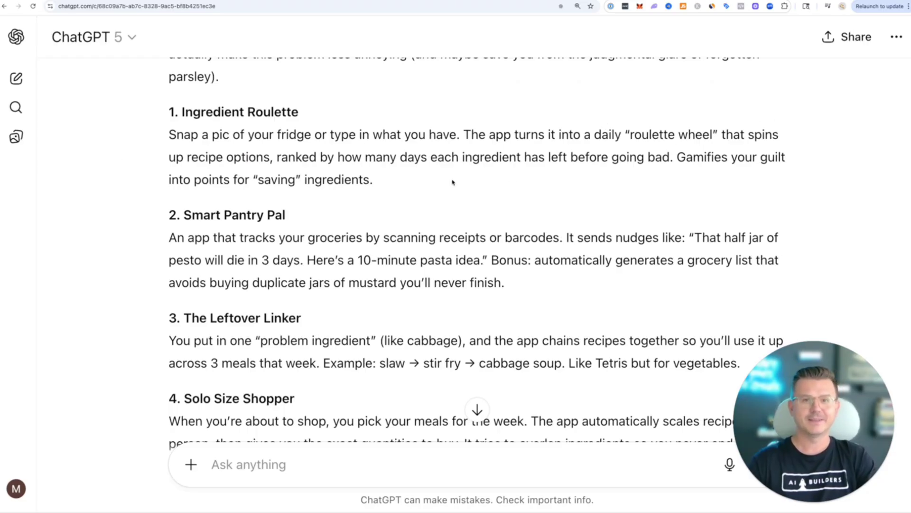
drag(267, 159, 668, 161)
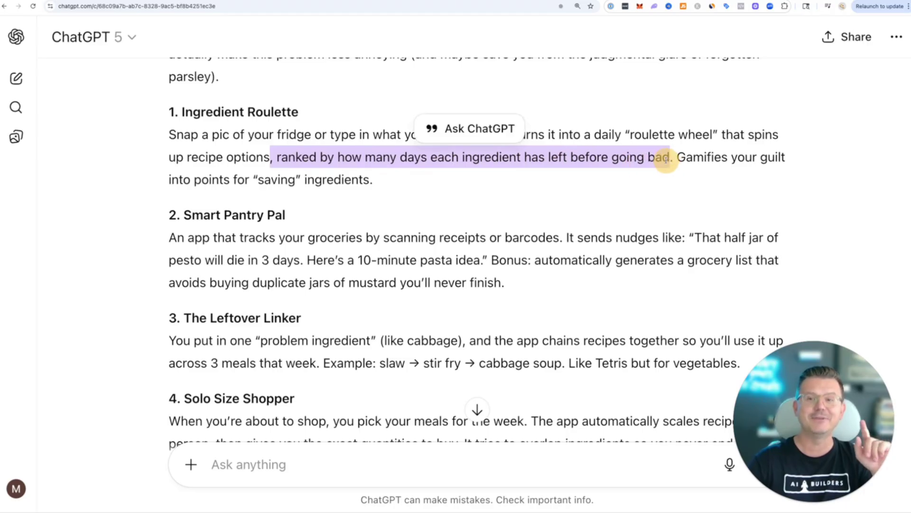
click(504, 176)
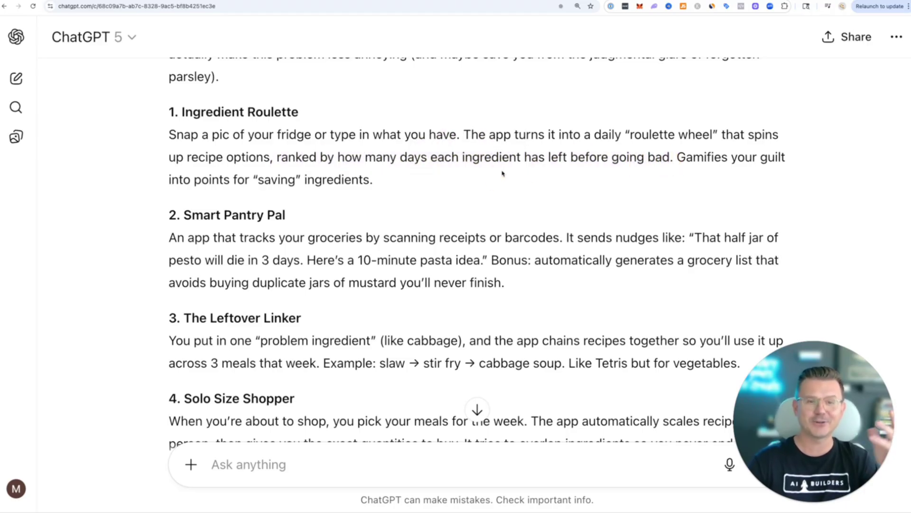
- Highlight idea 2's receipt scanning and pesto example, then idea 3's cabbage and slaw examples
scroll(506, 173, down, 3)
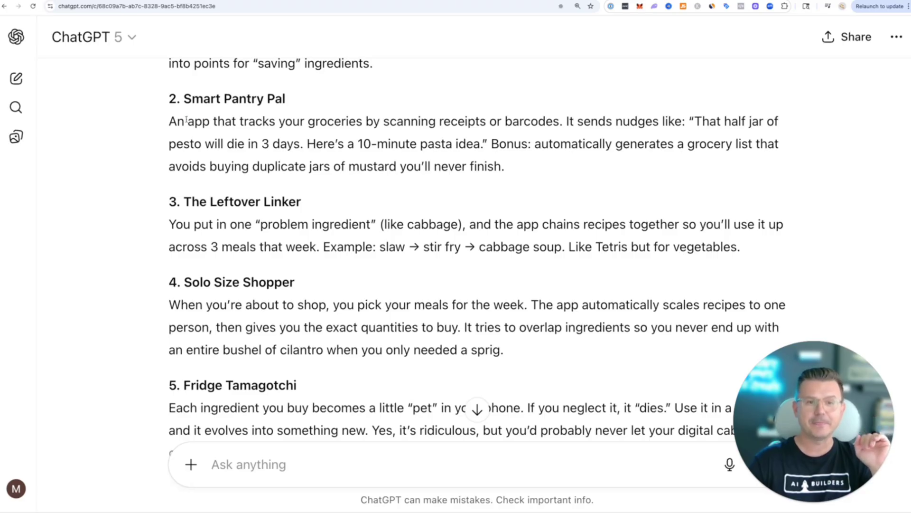
drag(188, 121, 574, 122)
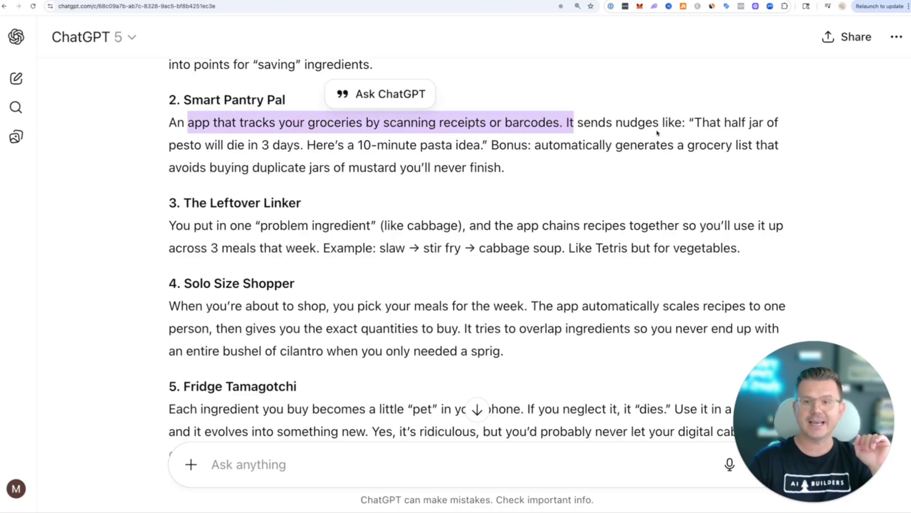
drag(169, 145, 297, 145)
click(471, 144)
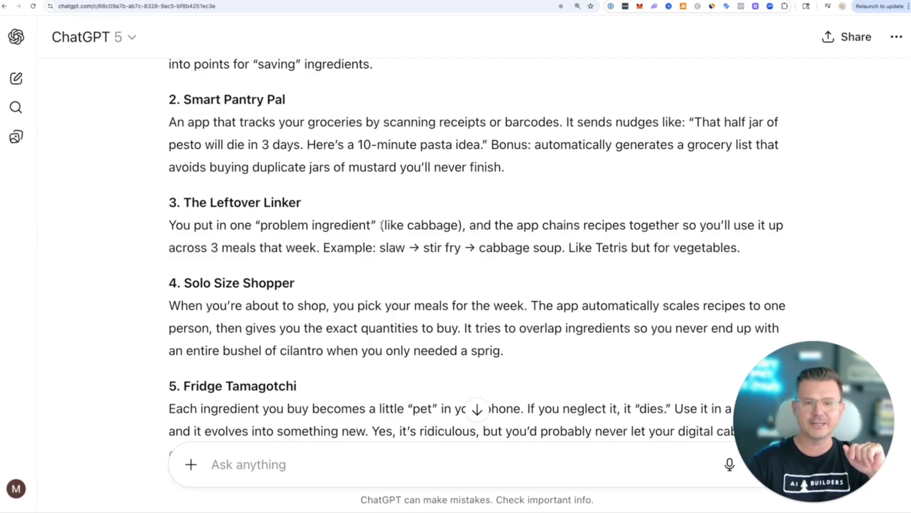
drag(382, 225, 451, 225)
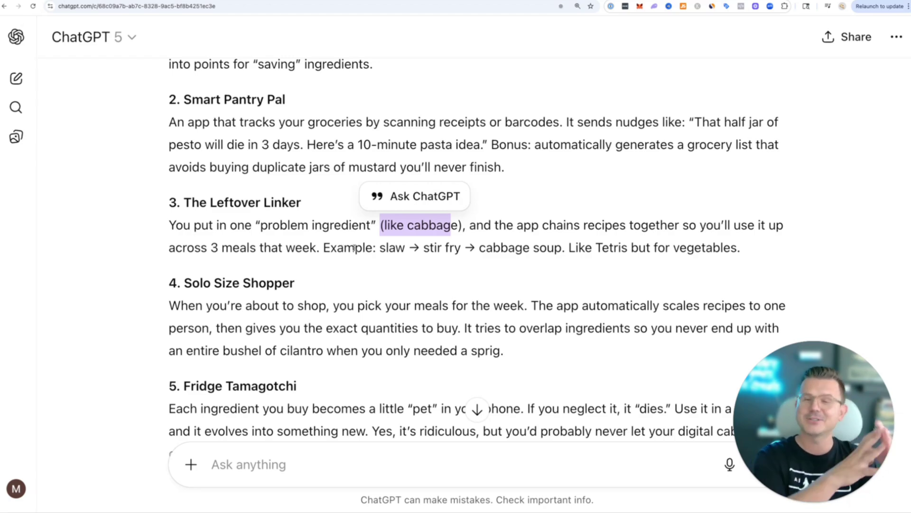
click(372, 247)
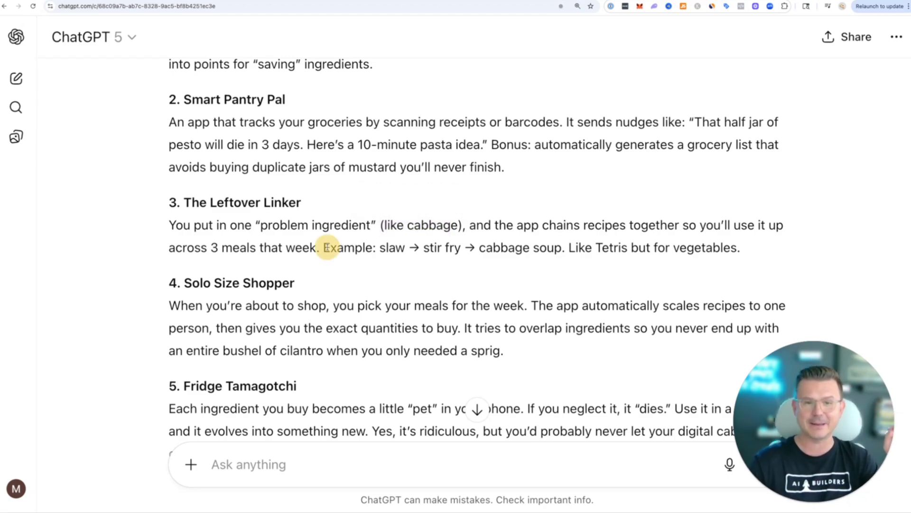
drag(379, 247, 570, 247)
click(588, 247)
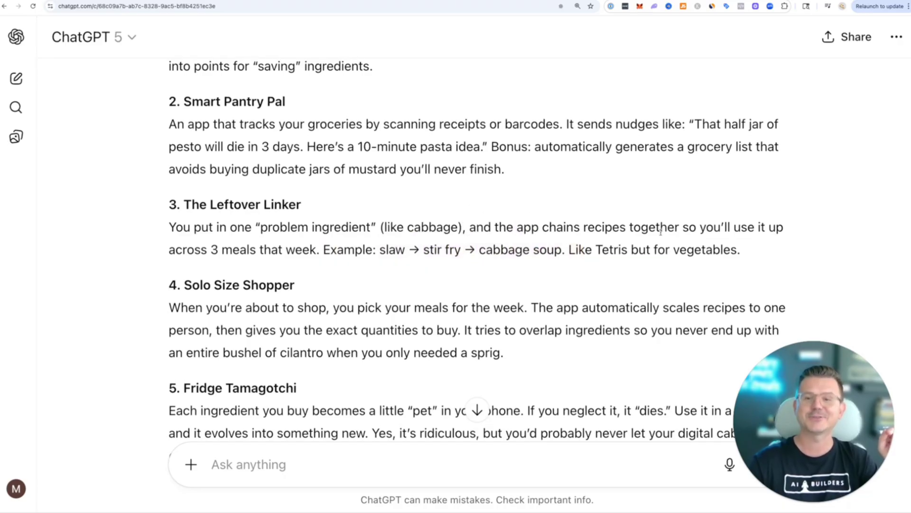
scroll(675, 232, down, 2)
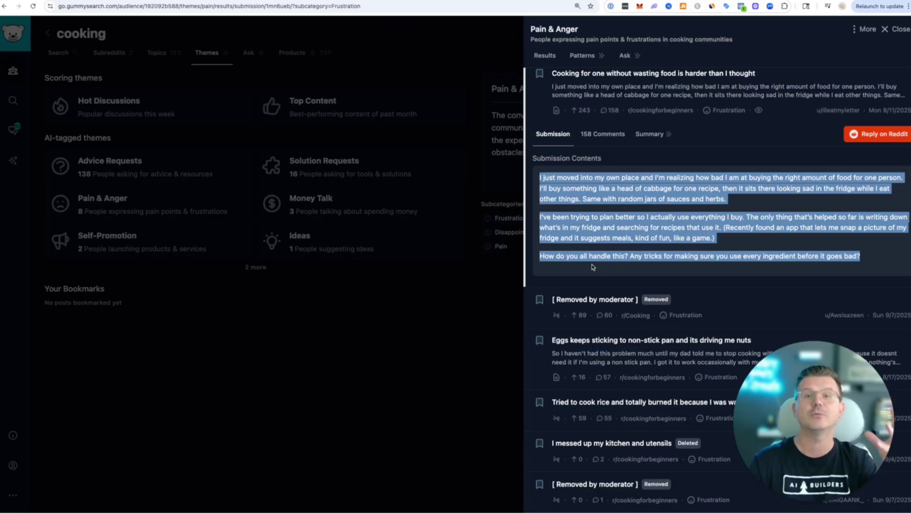
- Open the cooking audience's Products list under Seasonings and expand #1 Old Bay's 14 reviews
click(395, 331)
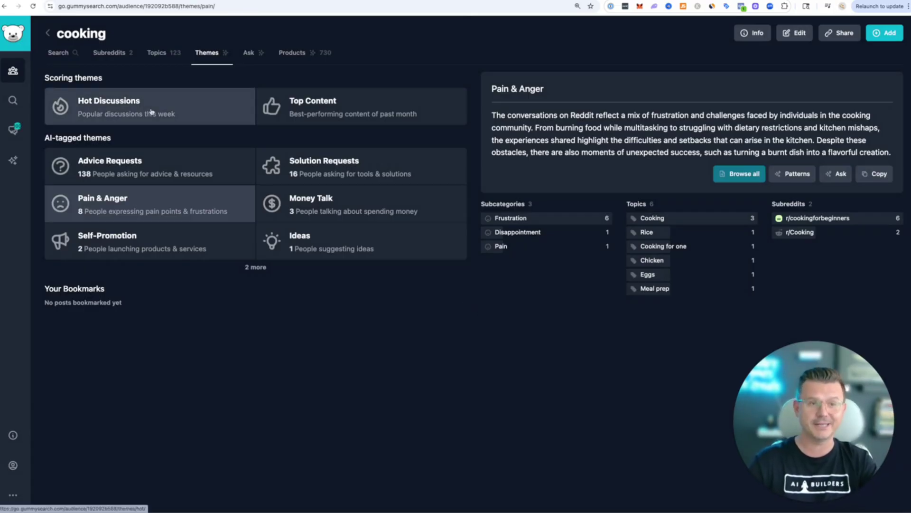
click(290, 55)
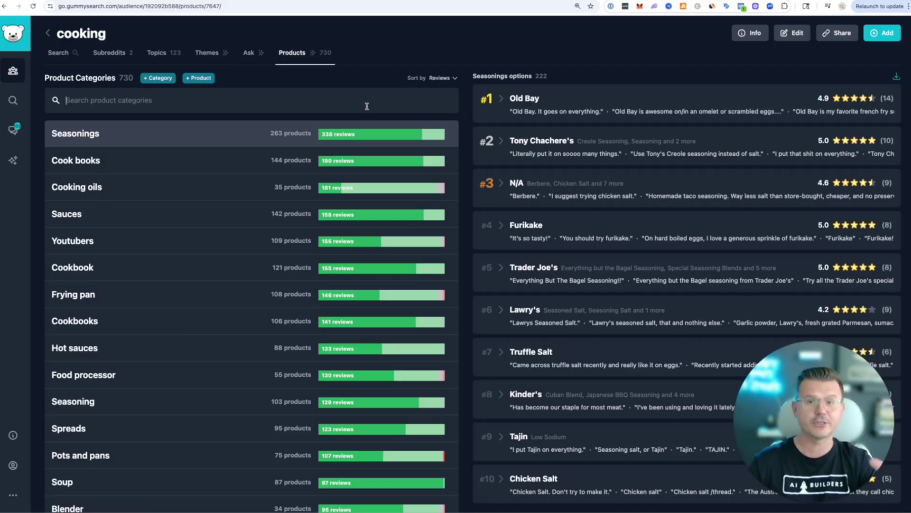
click(82, 132)
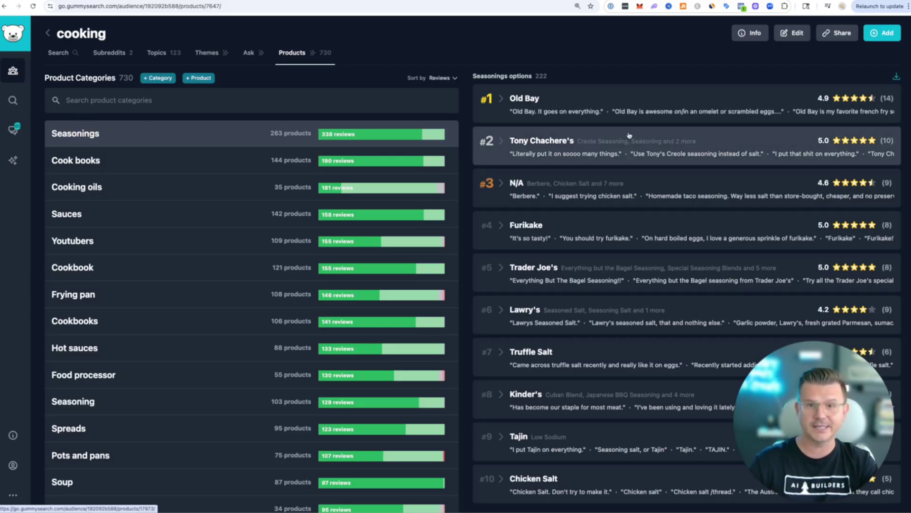
click(548, 114)
scroll(683, 244, down, 15)
scroll(710, 239, up, 13)
scroll(709, 239, up, 2)
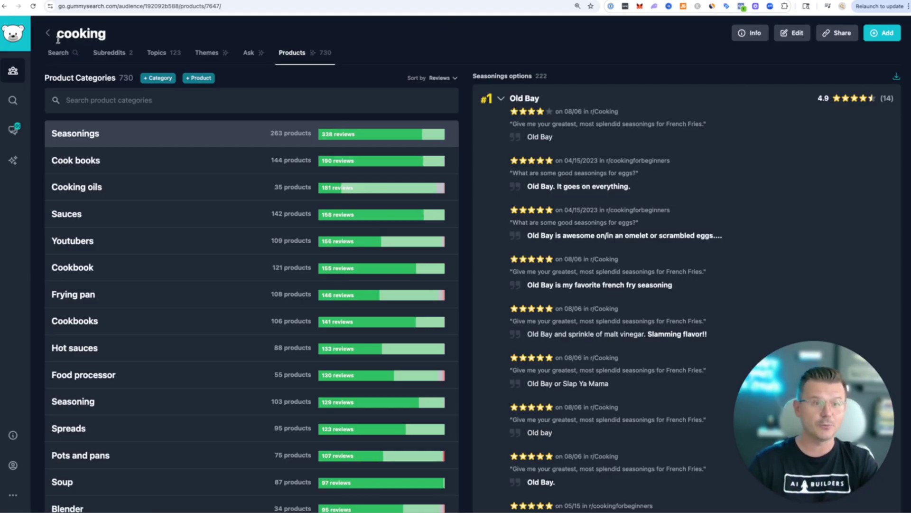
- Run an Advanced Search for 'lawyers' across all of Reddit with audience Anyone
click(12, 100)
click(112, 86)
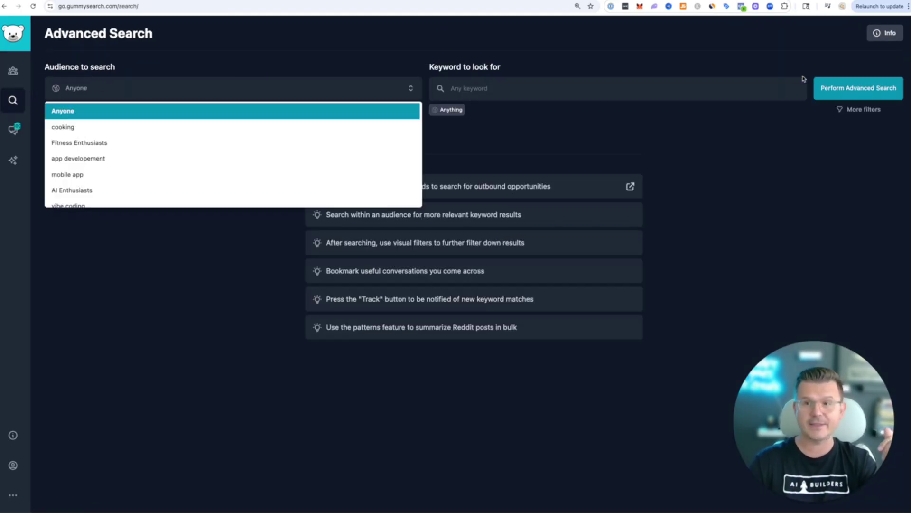
click(556, 81)
click(112, 89)
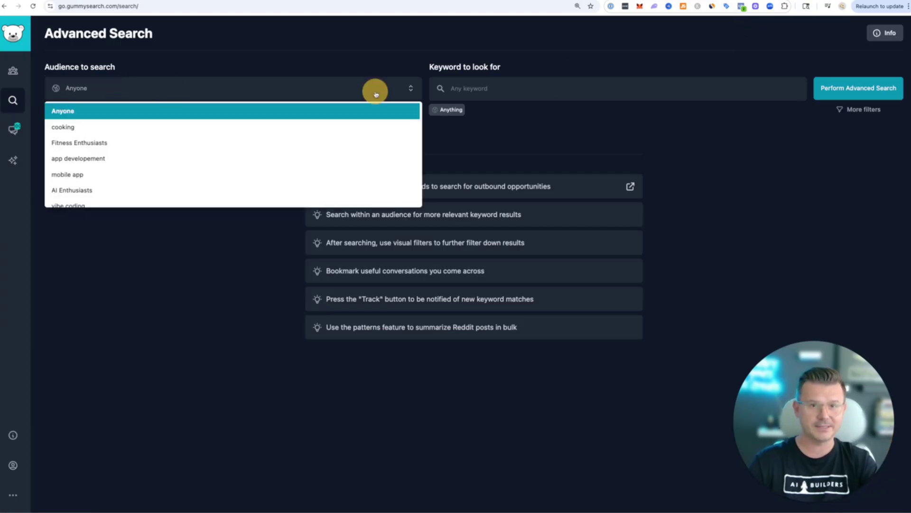
click(473, 87)
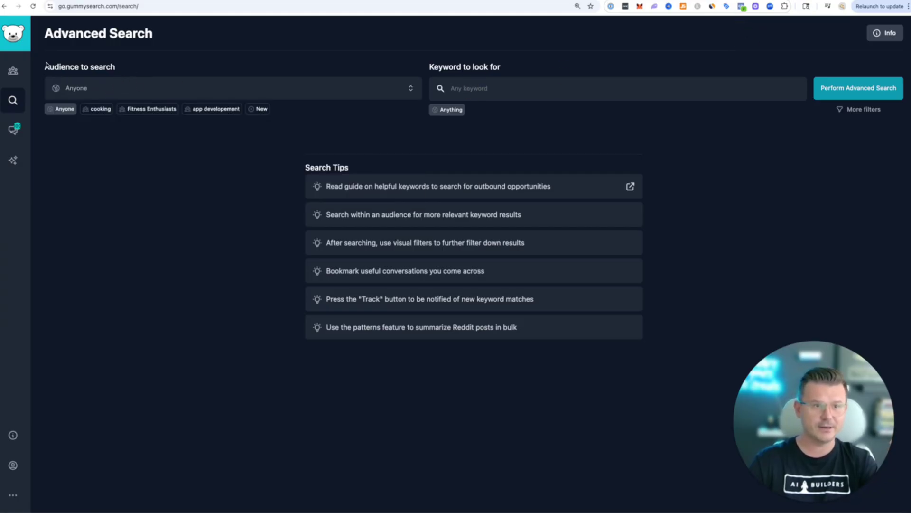
text(lawyers)
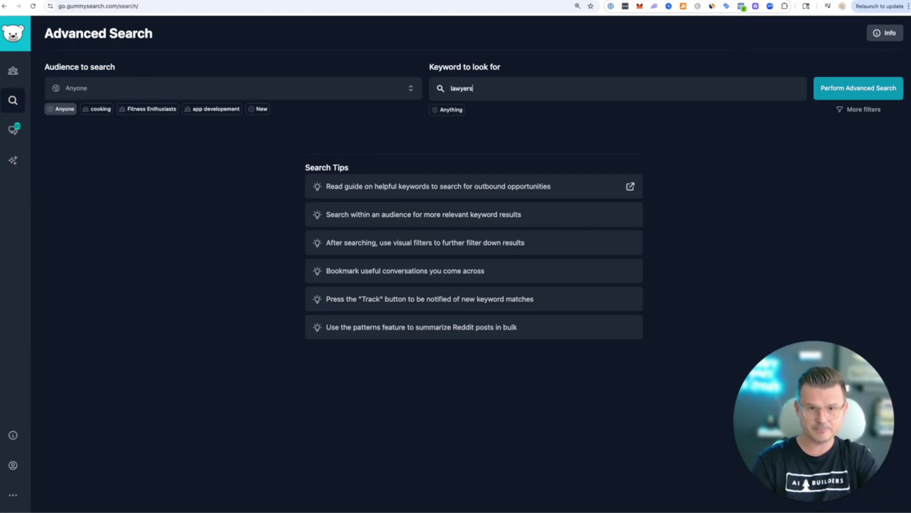
key(Return)
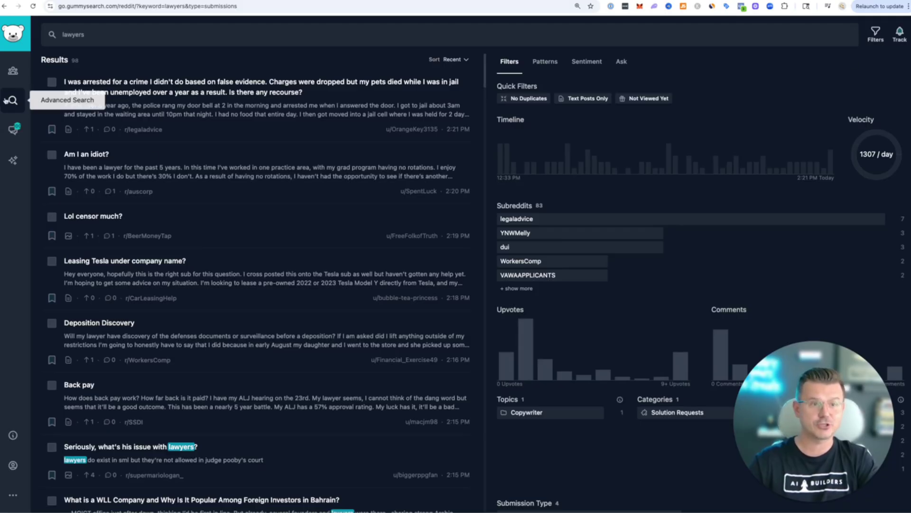
- Generate the sentiment report on the 98 lawyers results, scoring 41/100
click(560, 59)
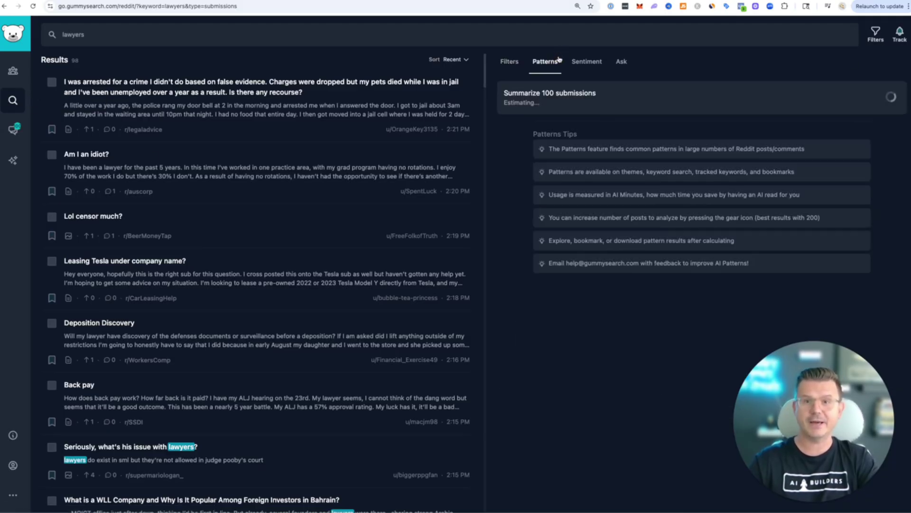
click(584, 64)
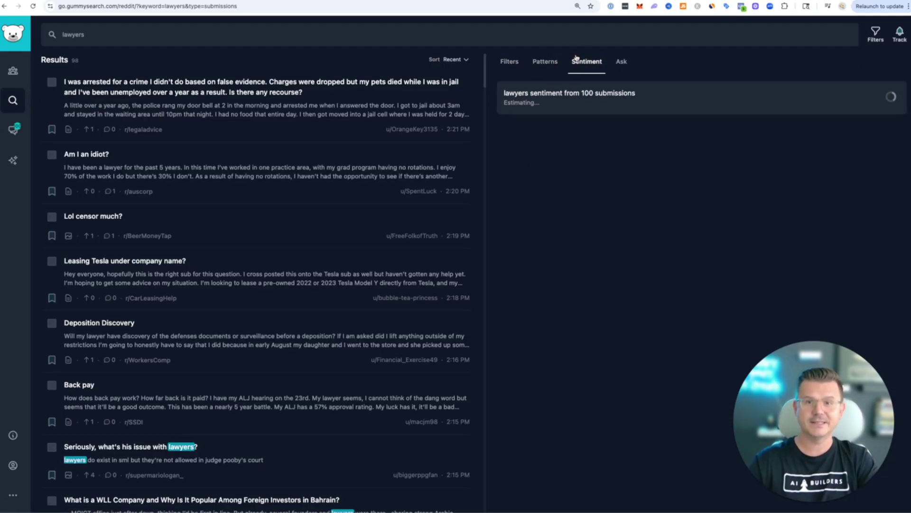
click(863, 100)
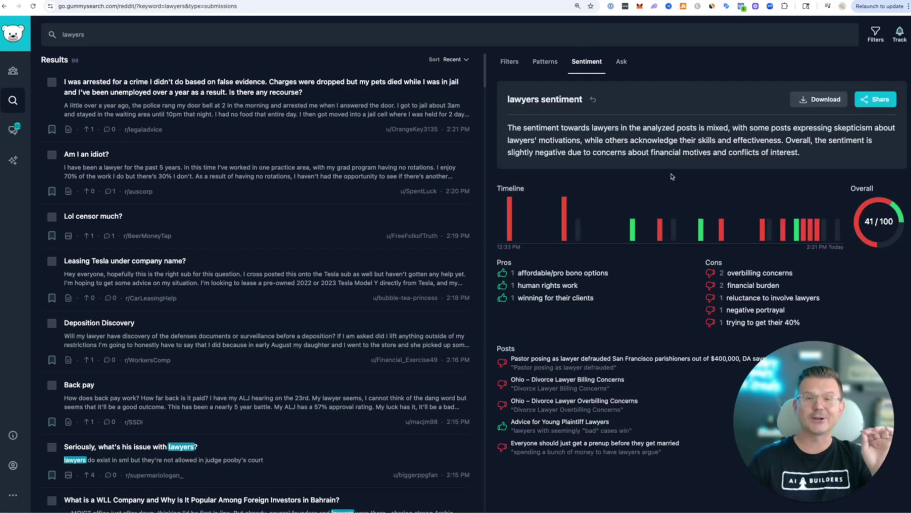
mouse_move(731, 273)
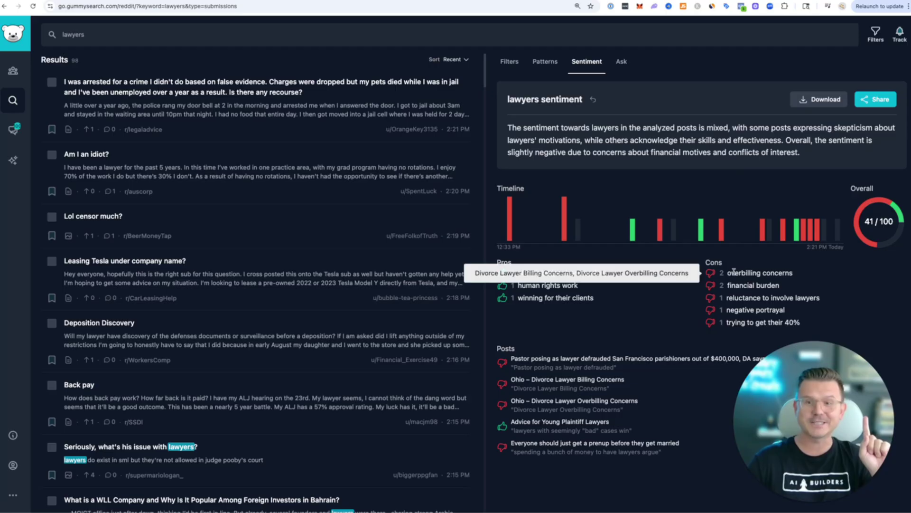
drag(727, 273, 797, 275)
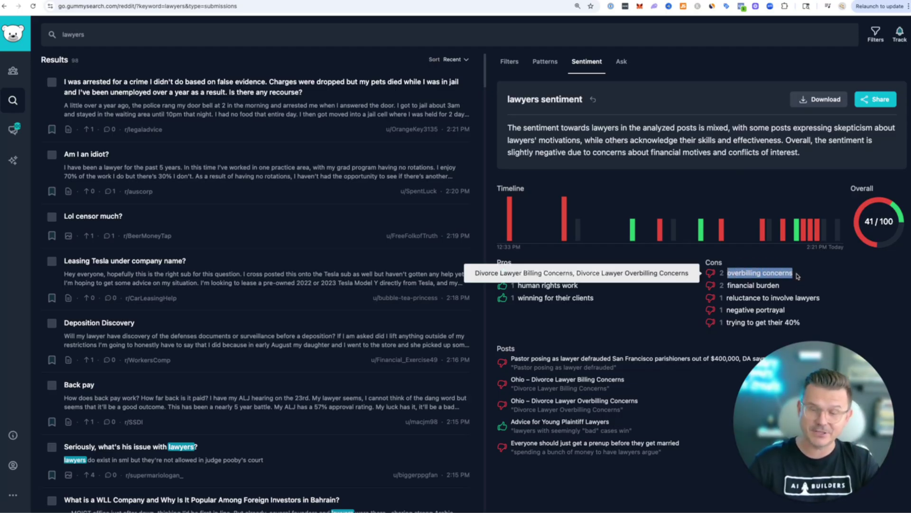
mouse_move(662, 203)
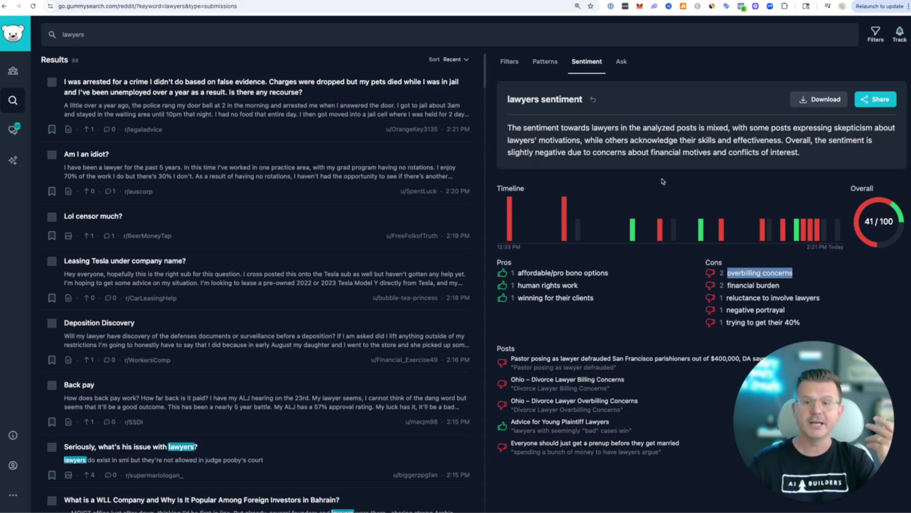
mouse_move(647, 220)
scroll(216, 257, down, 10)
scroll(230, 260, up, 10)
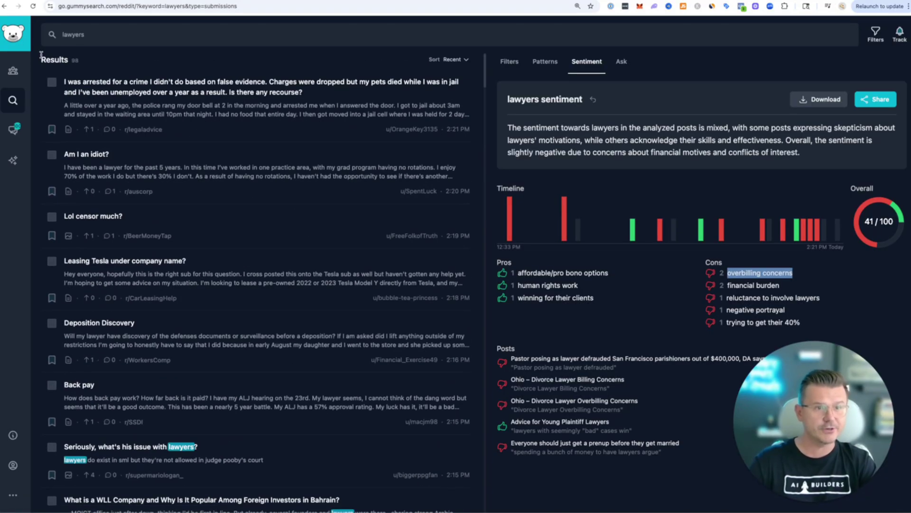
- Sort the lawyers results by comment count and open the prenup post's 261 comments
click(457, 60)
click(411, 98)
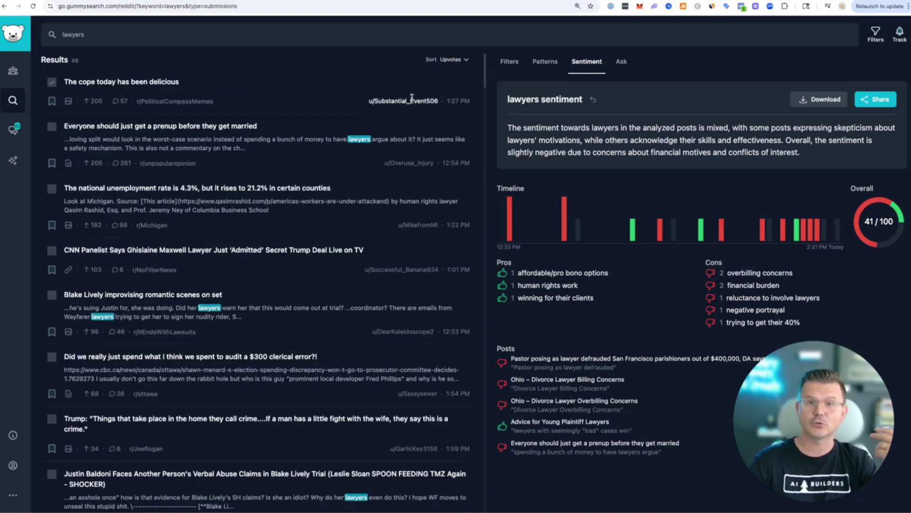
click(455, 59)
click(269, 71)
click(455, 59)
click(410, 114)
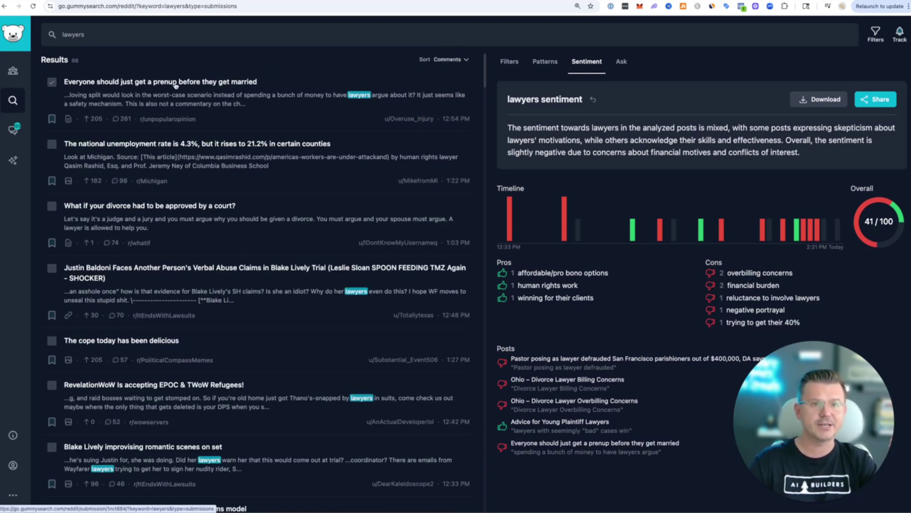
click(244, 84)
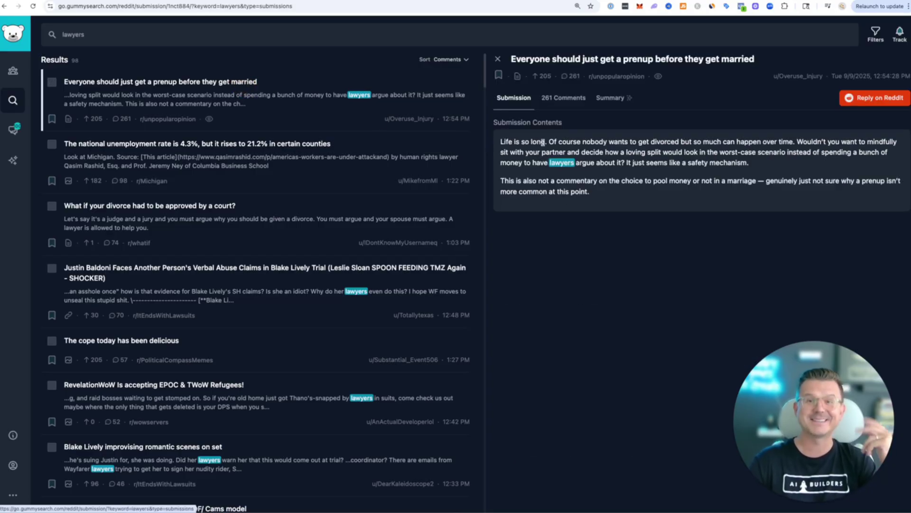
click(558, 101)
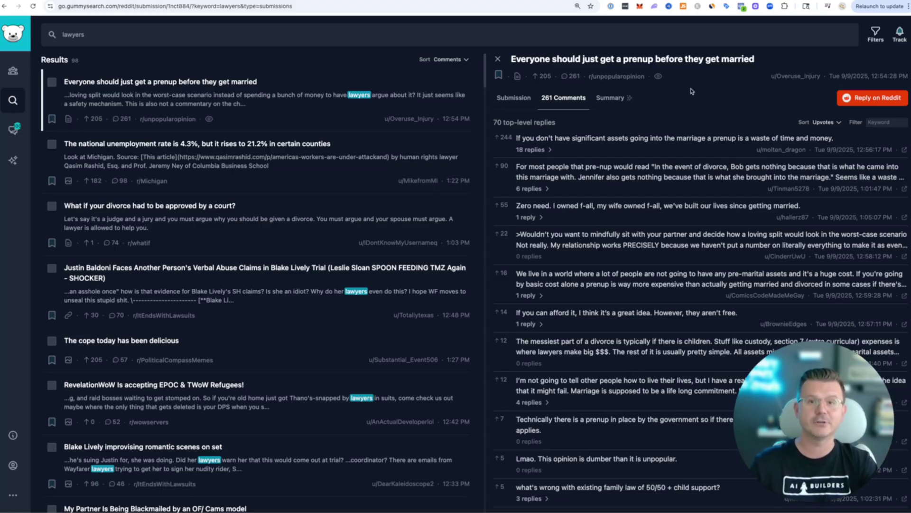
- Glance at the 'free in nocode' tracked conversation search, then return to the 10 saved audiences
click(14, 129)
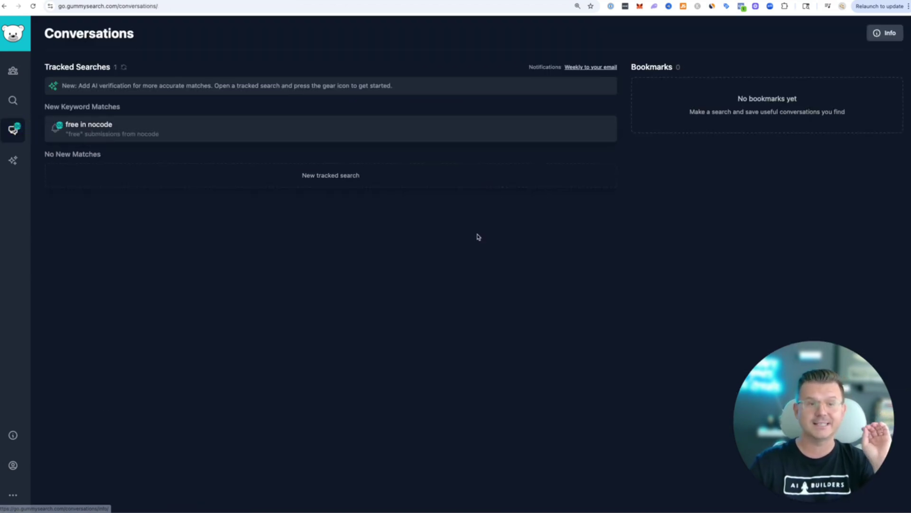
click(75, 132)
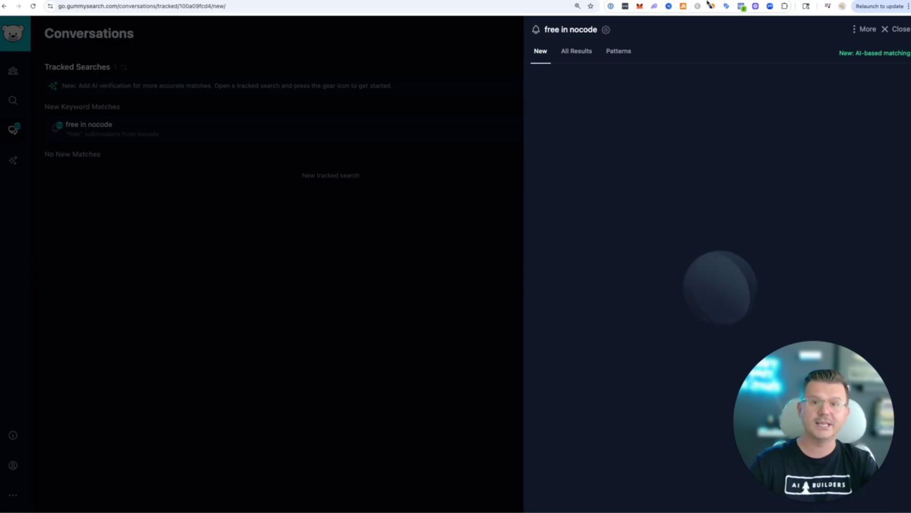
click(407, 254)
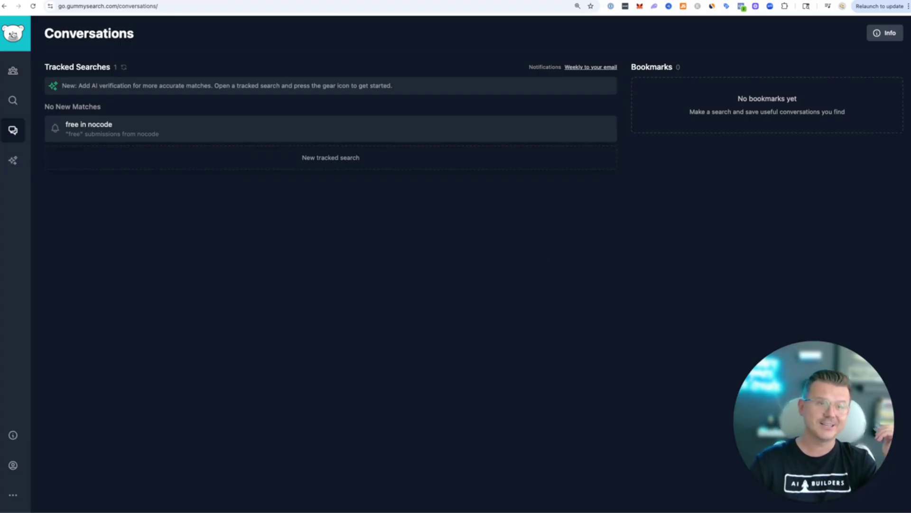
click(10, 29)
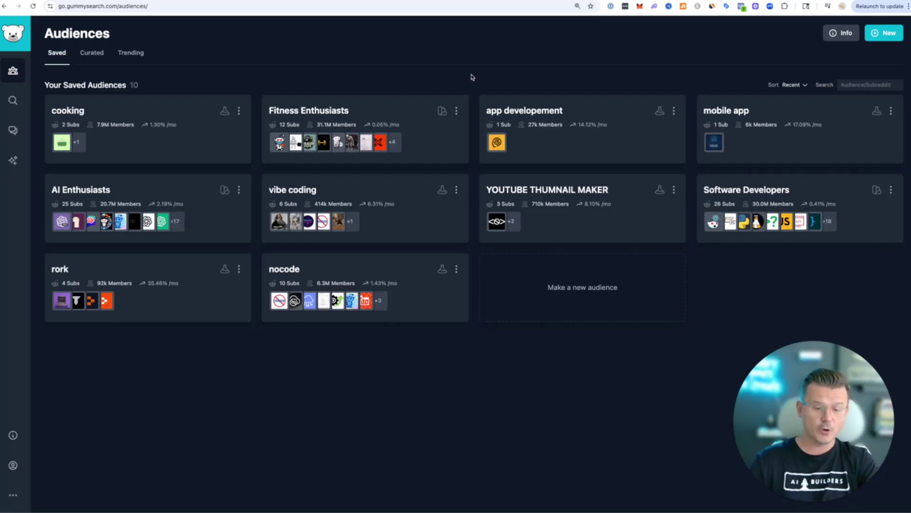
key(ctrl+t)
text(skoo)
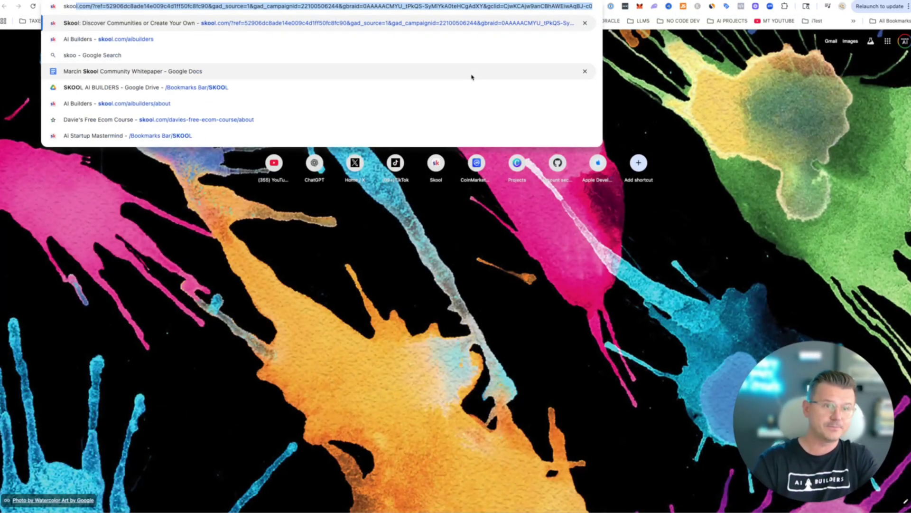
key(Return)
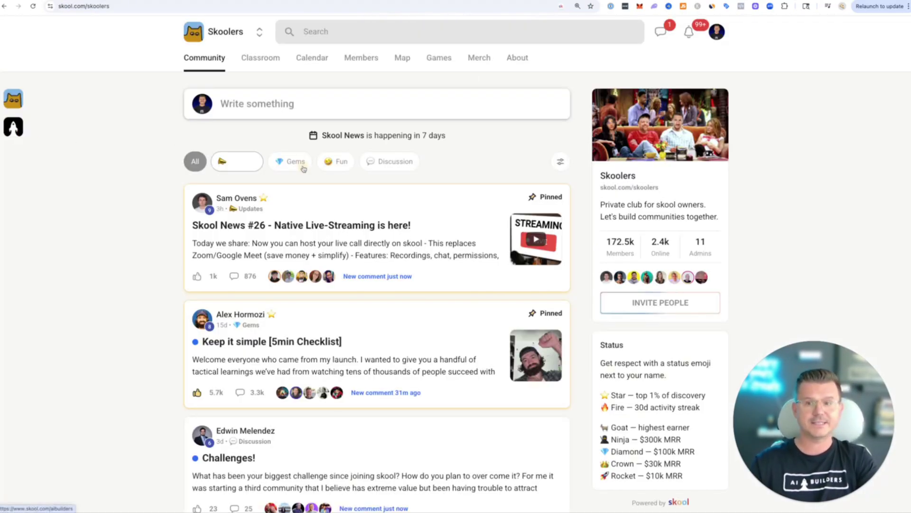